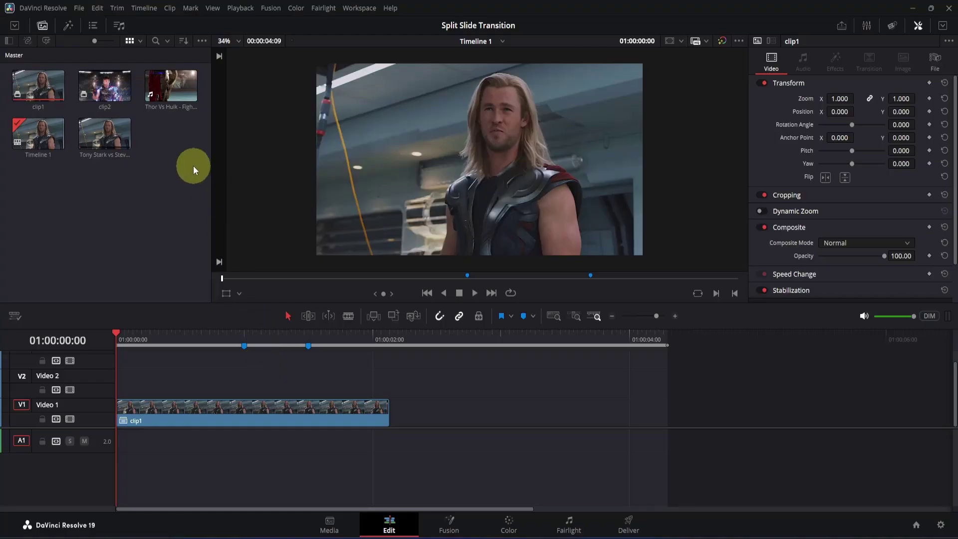
Stack clip2 on the tracks above clip1 and trim the top copy's head to Marker 2.
double_click(100, 89)
drag(100, 90, 262, 363)
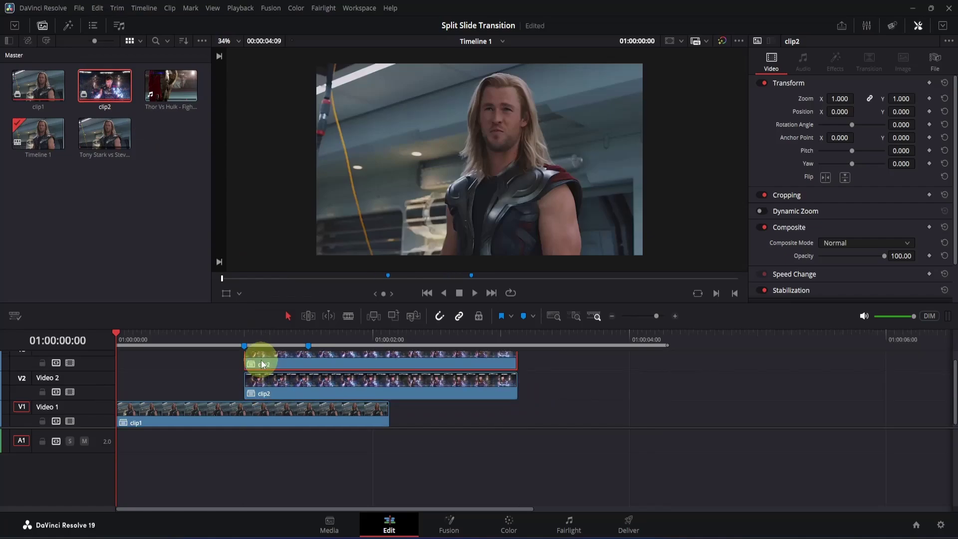
click(308, 334)
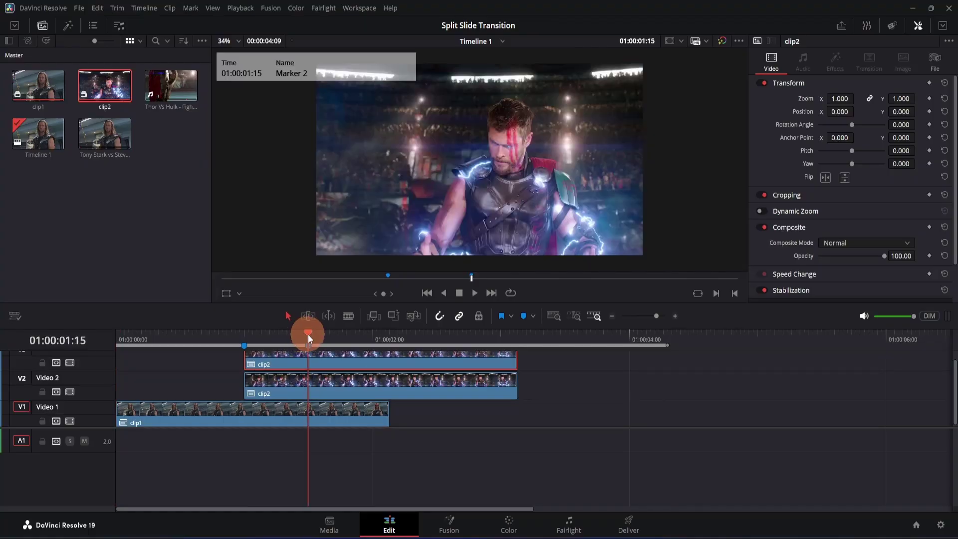
drag(247, 364, 308, 362)
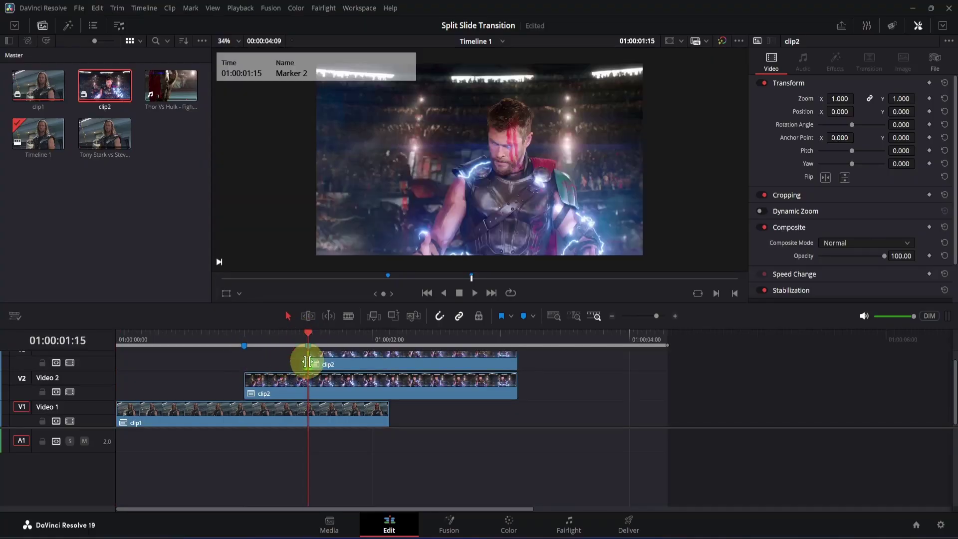
Open the lower clip2 copy in the Fusion page and center its node graph.
right_click(280, 386)
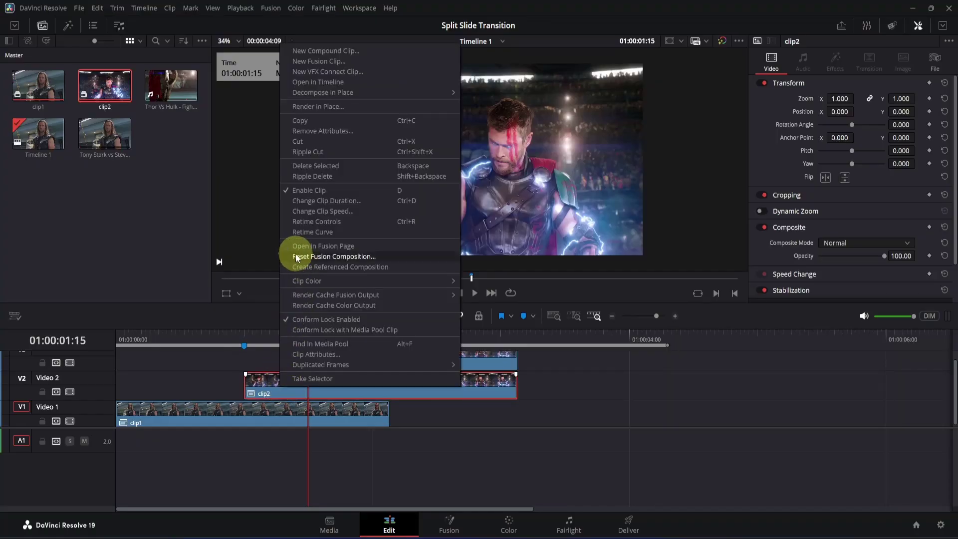
click(312, 247)
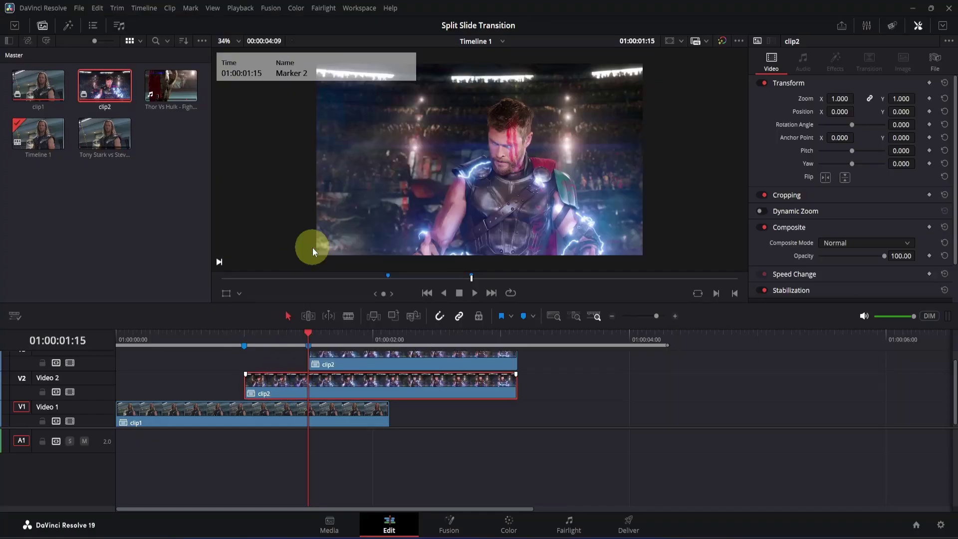
drag(267, 370, 538, 391)
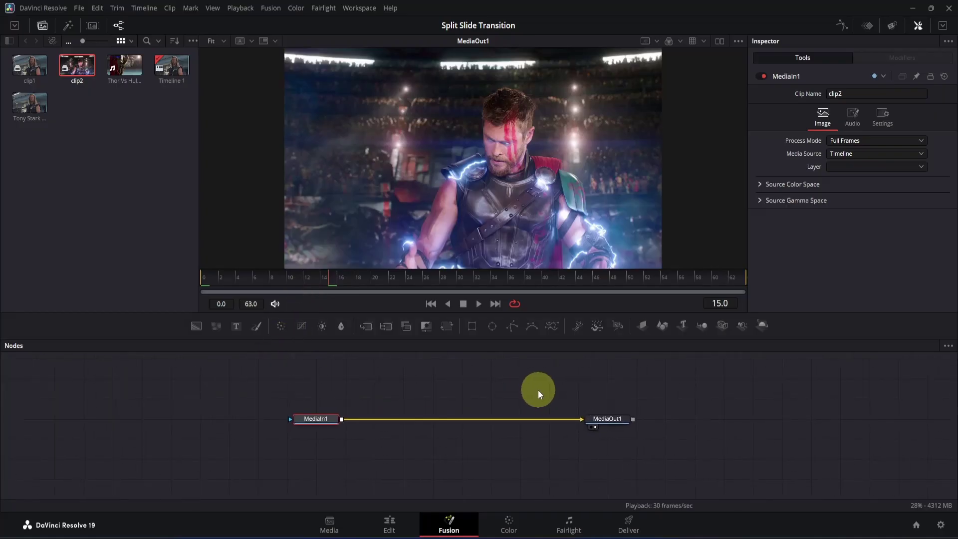
Add a Rectangle mask to MediaIn1 with Width 1.0 and Center Y 0.75.
click(316, 418)
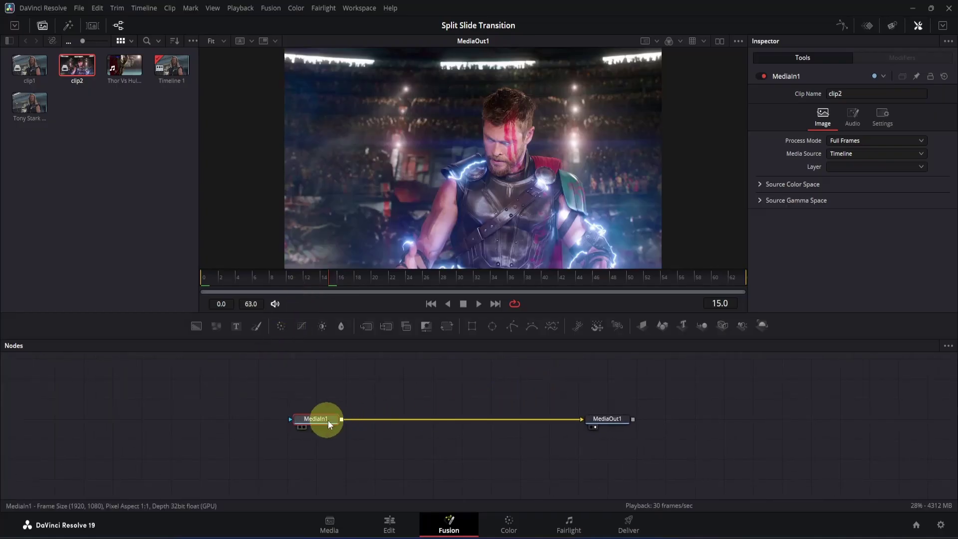
click(470, 326)
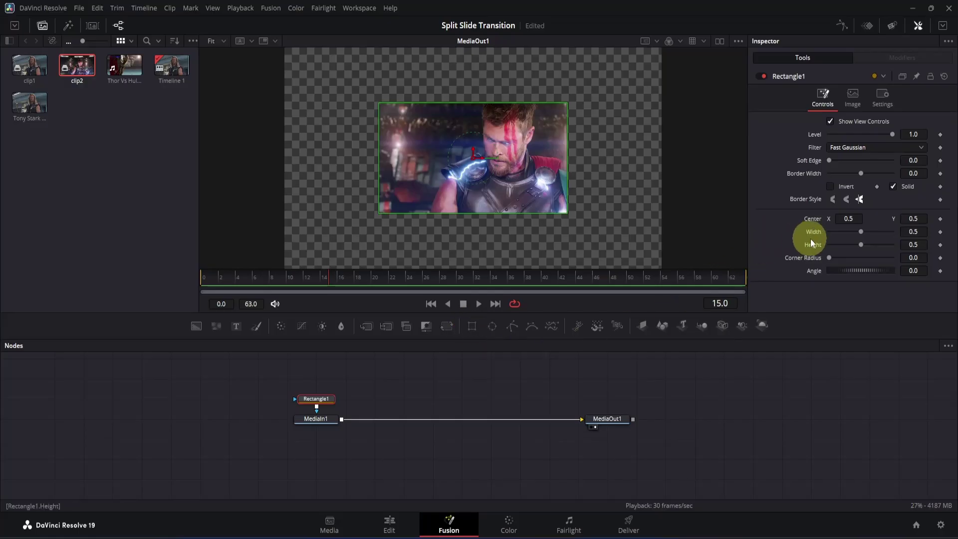
click(907, 230)
drag(907, 230, 699, 239)
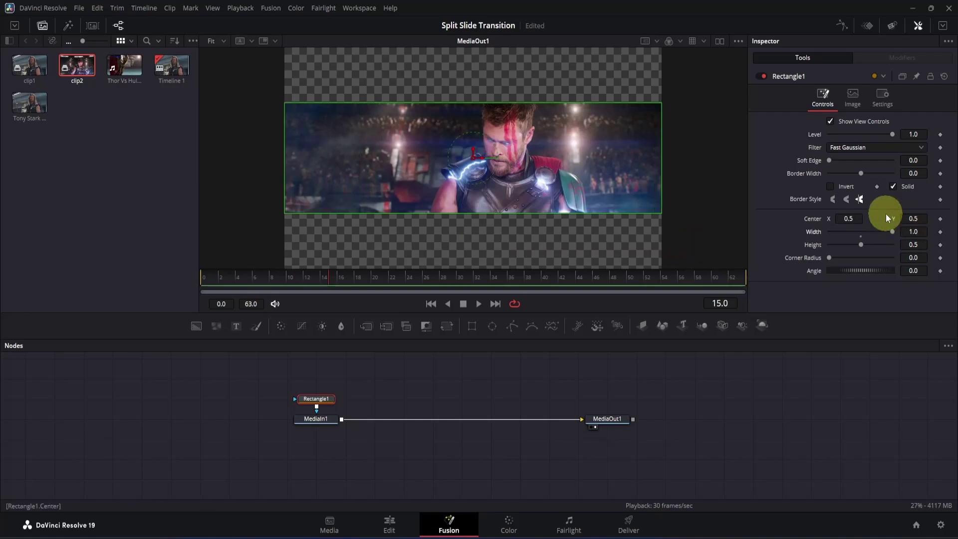
click(922, 219)
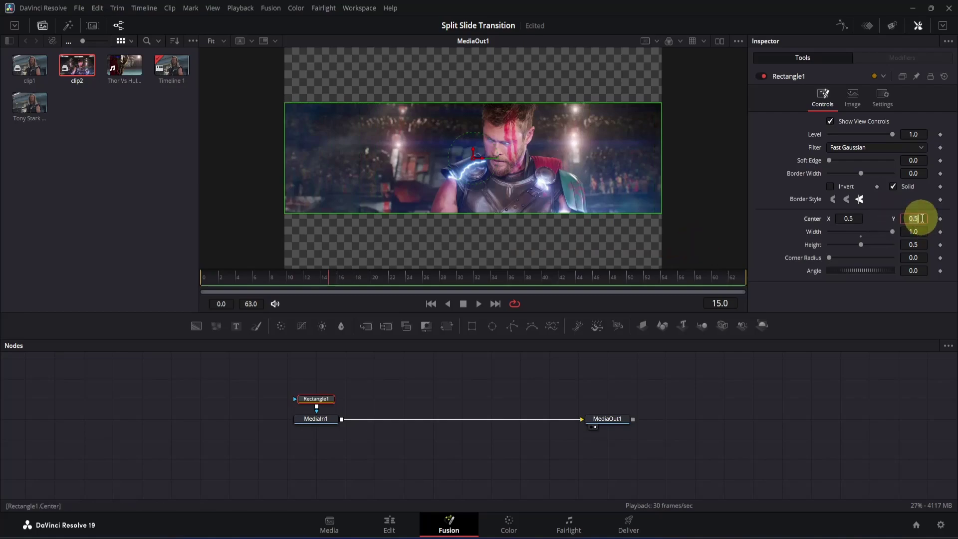
text(.75)
key(Return)
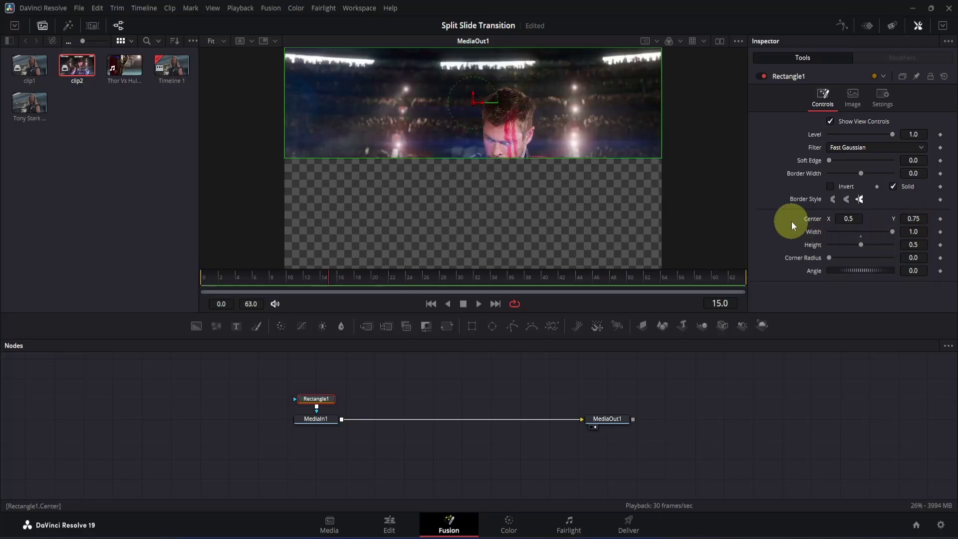
Insert a Transform node after MediaIn1, go to frame 0, and save the project.
click(329, 418)
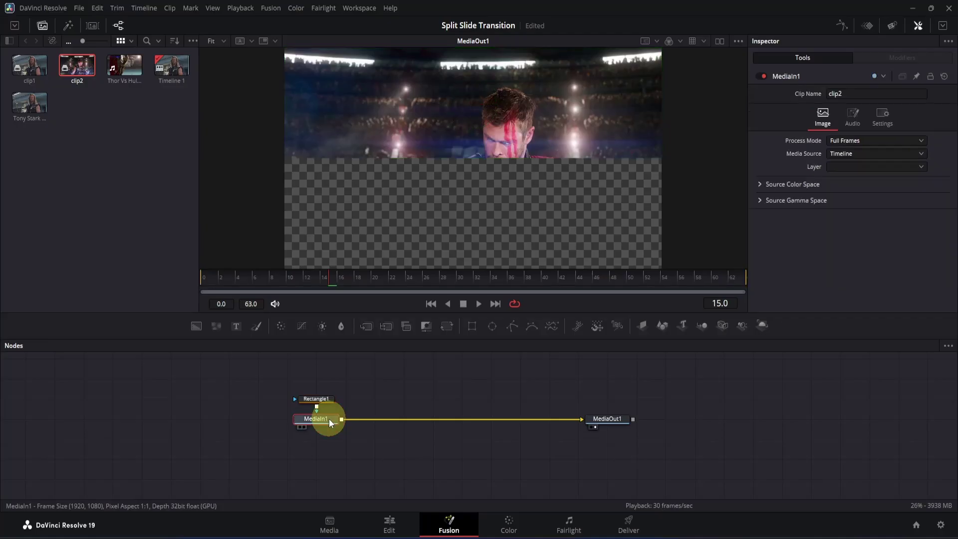
click(446, 327)
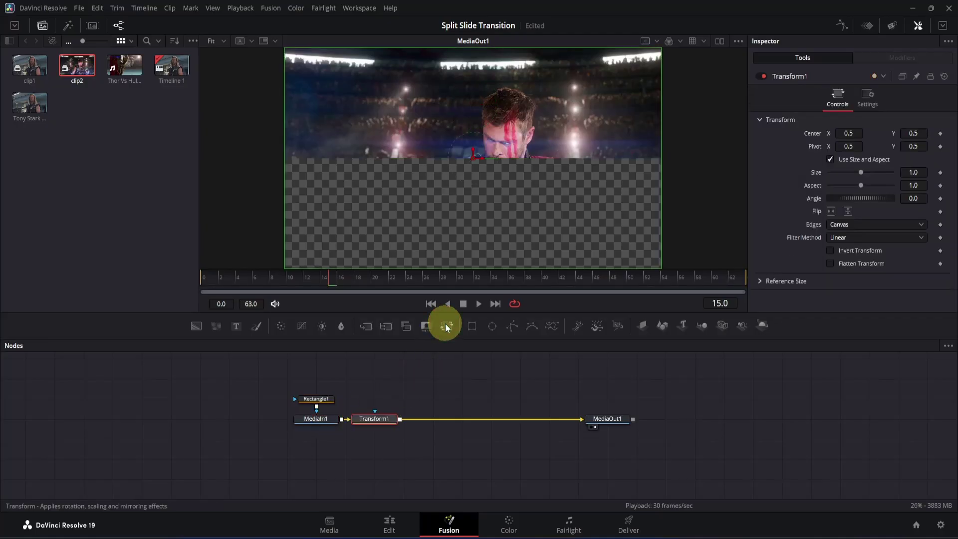
drag(311, 281, 194, 281)
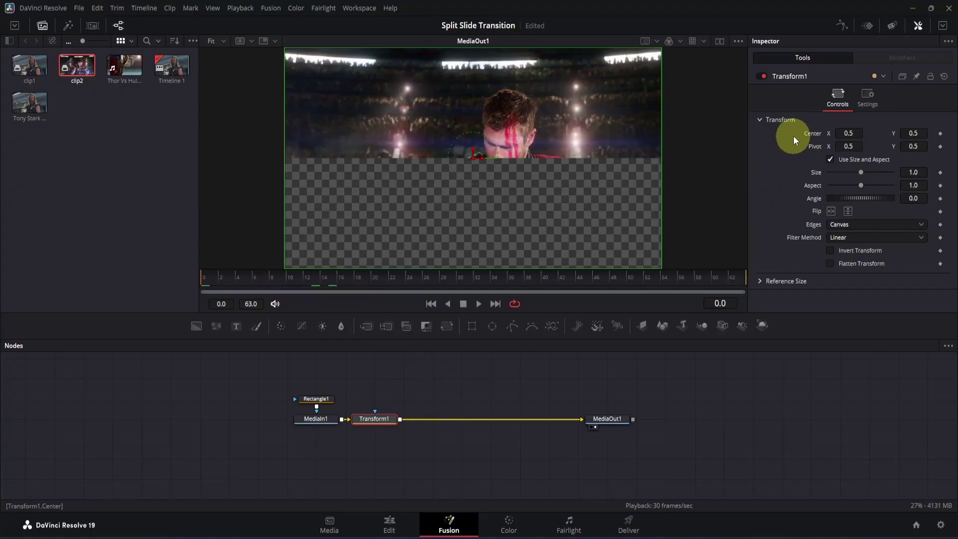
key(ctrl+s)
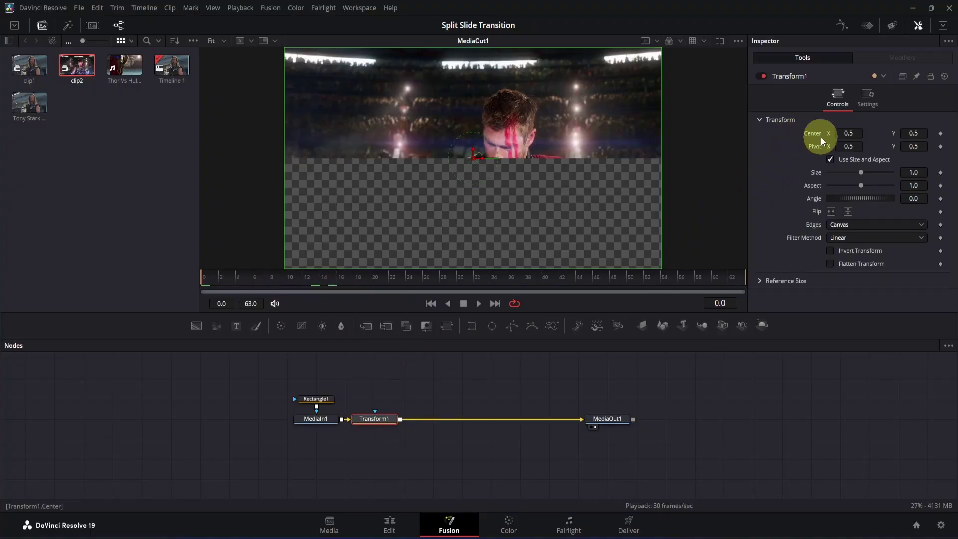
Keyframe Transform1's Center X off-screen right at frame 0 and at 0.5 on frame 15.
click(940, 134)
drag(844, 134, 877, 181)
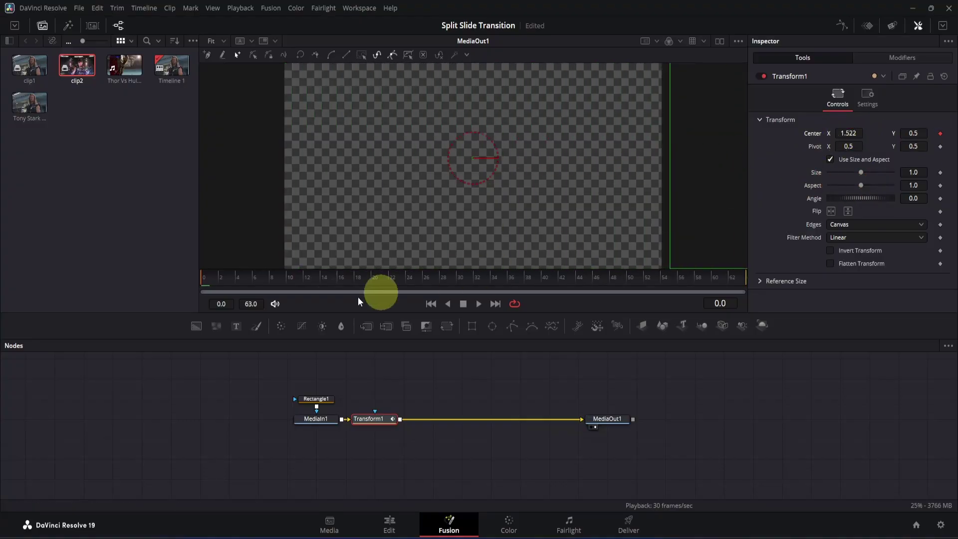
drag(310, 279, 329, 280)
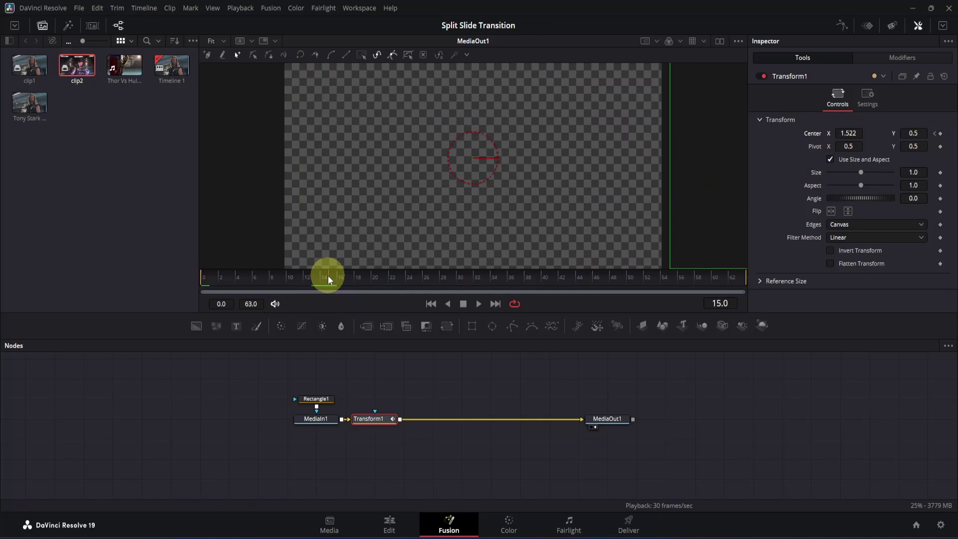
click(858, 135)
key(BackSpace)
text(.5)
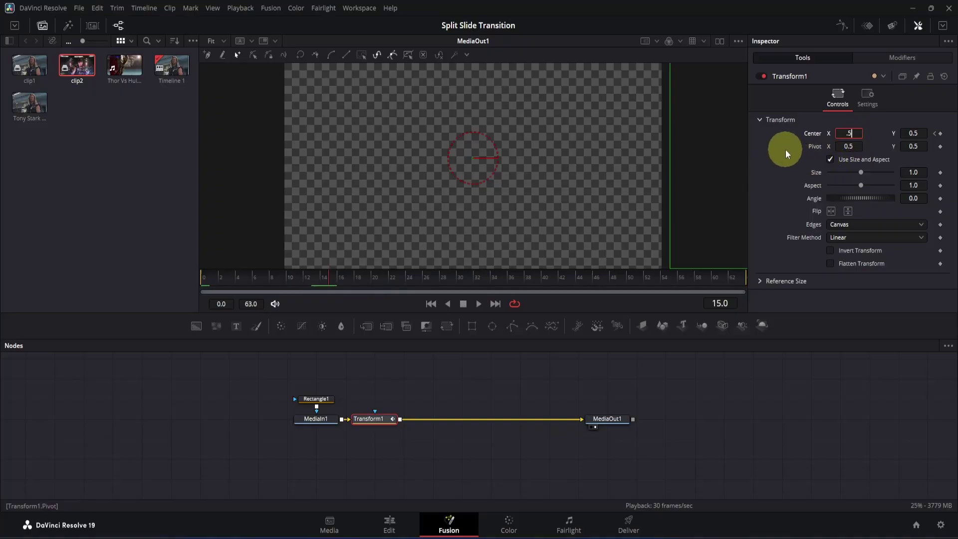
click(786, 148)
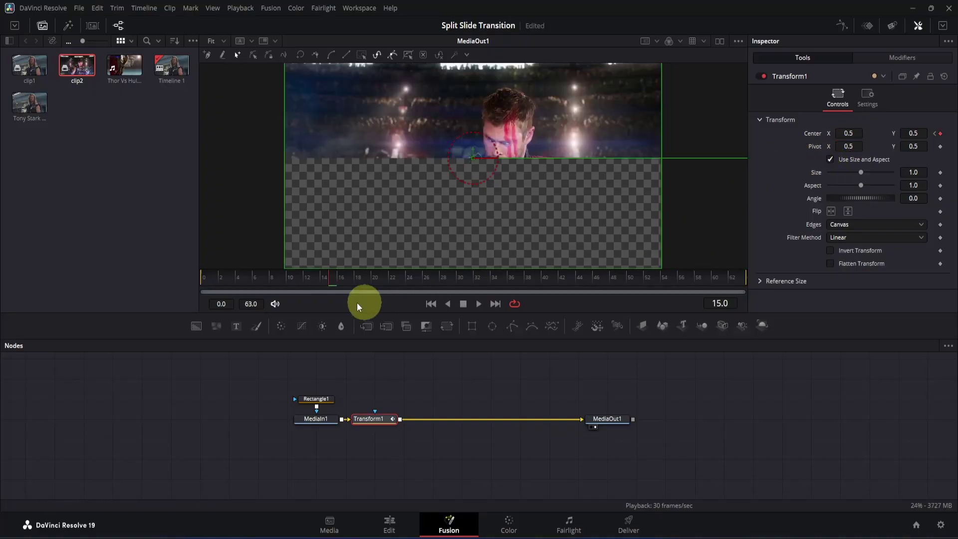
Shorten the composition end to frame 17 and play back the slide-in.
drag(261, 304, 183, 284)
click(522, 370)
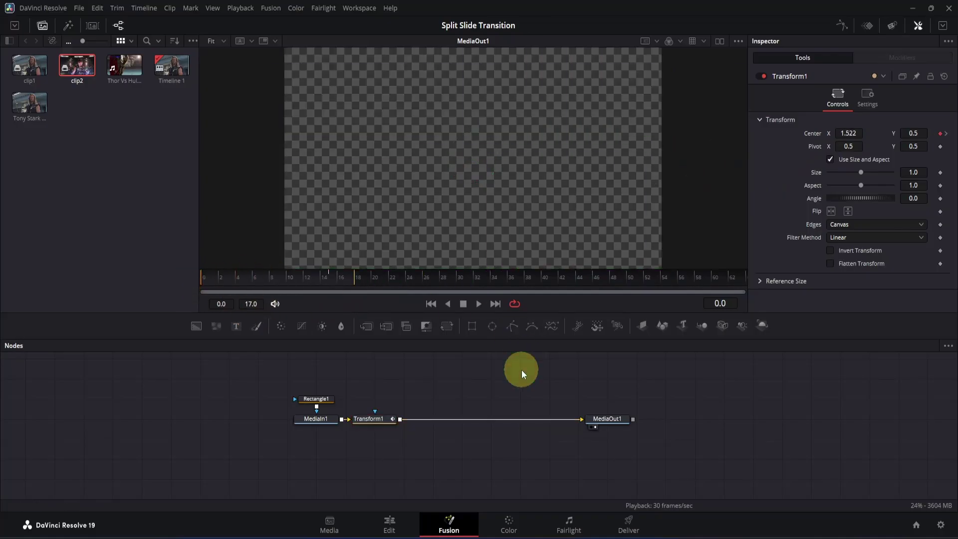
key(space)
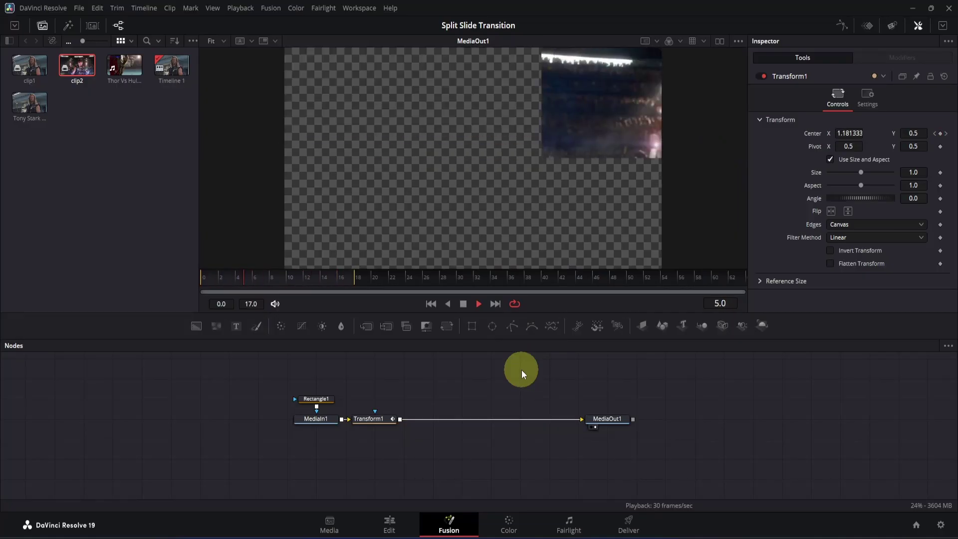
key(space)
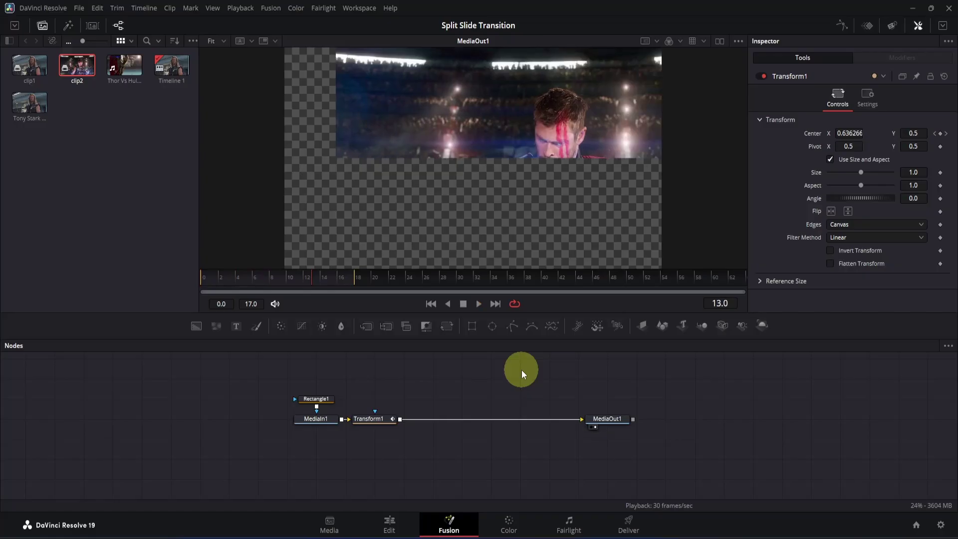
Smooth Transform1's Center keyframes in the Spline editor and drag the handles for a fast ease-out.
click(840, 25)
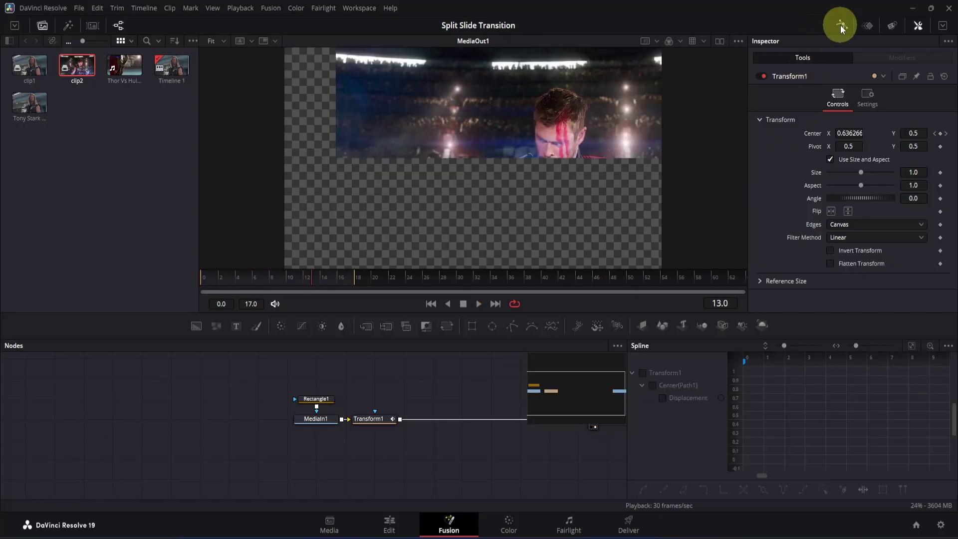
click(643, 374)
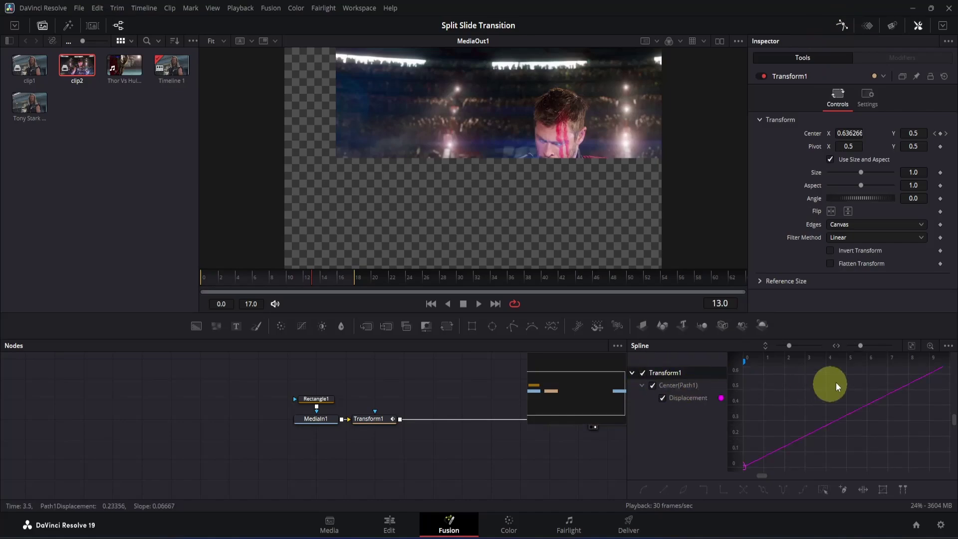
click(911, 346)
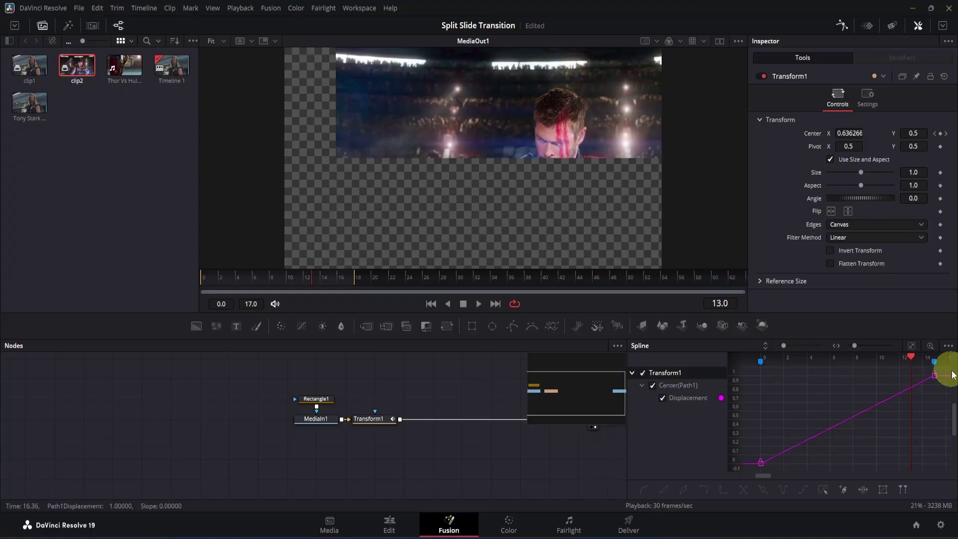
drag(942, 371, 752, 481)
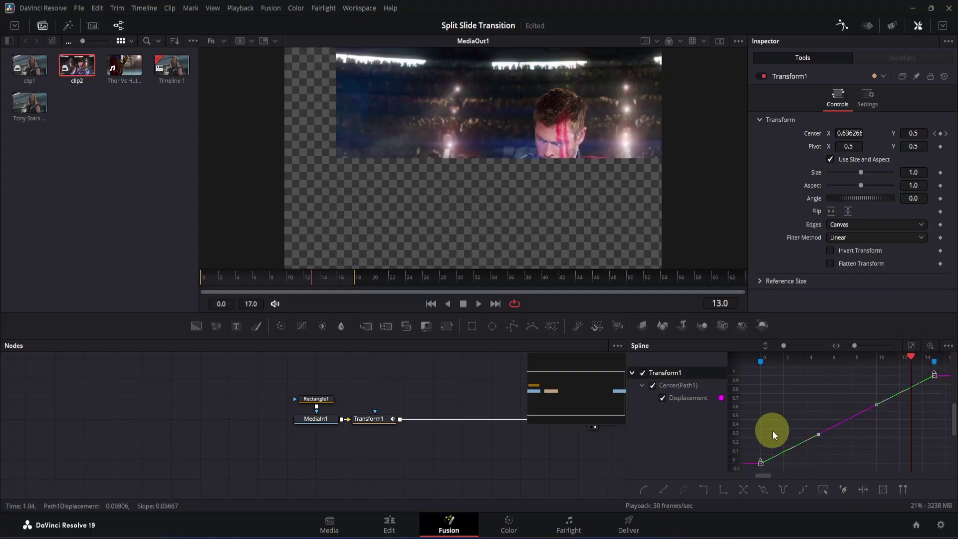
key(s)
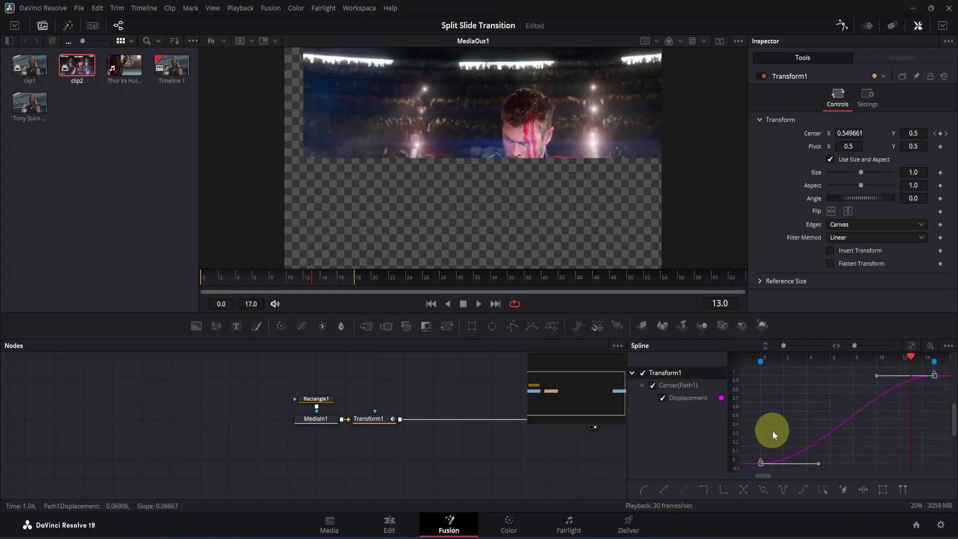
drag(818, 463, 763, 397)
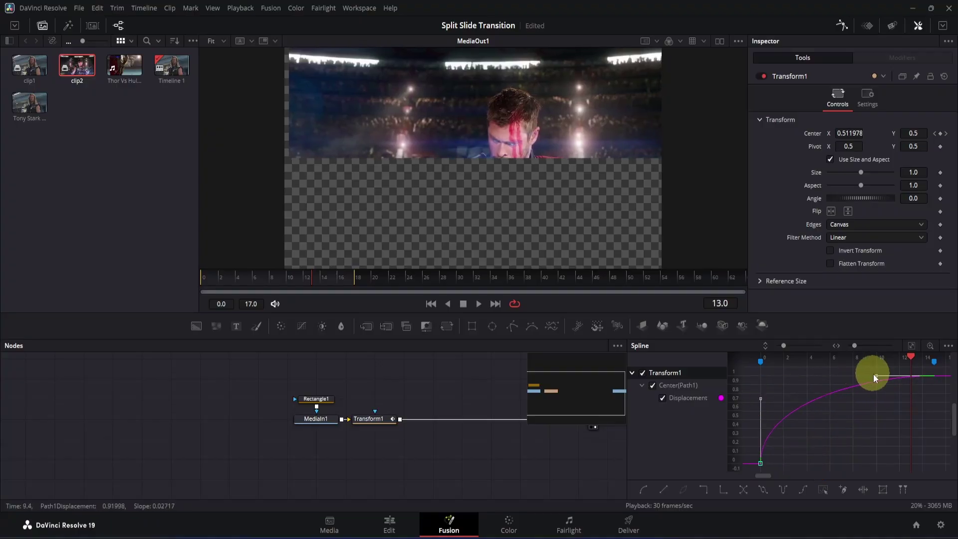
drag(875, 377, 764, 375)
Replay the slide from frame 0 to check the easing.
drag(310, 278, 198, 280)
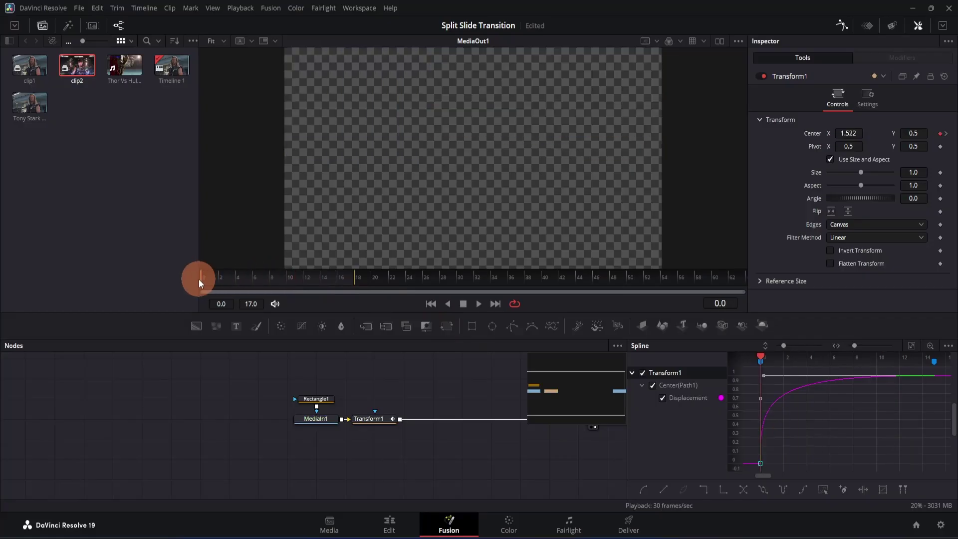
key(space)
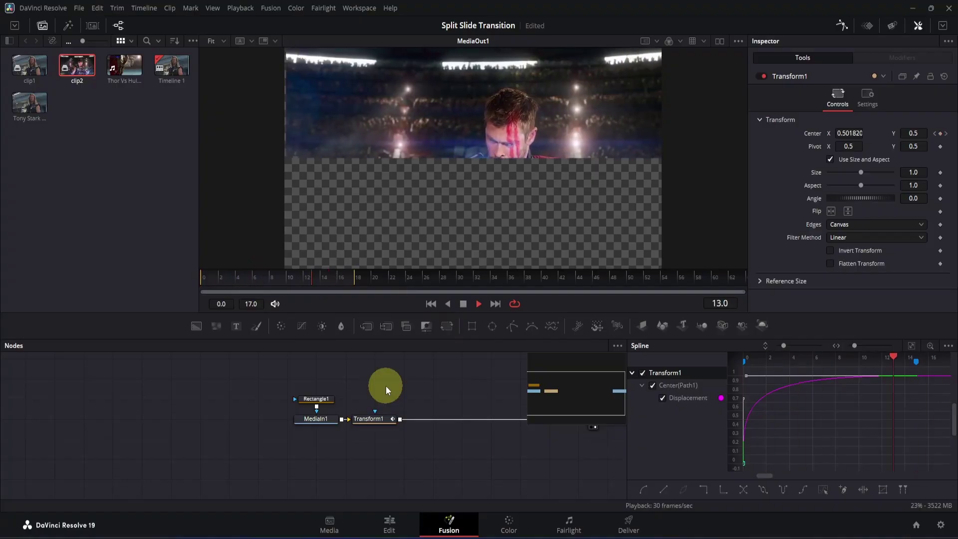
key(space)
Enable Motion Blur on Transform1 with Shutter Angle 360 and preview the blurred slide.
click(841, 27)
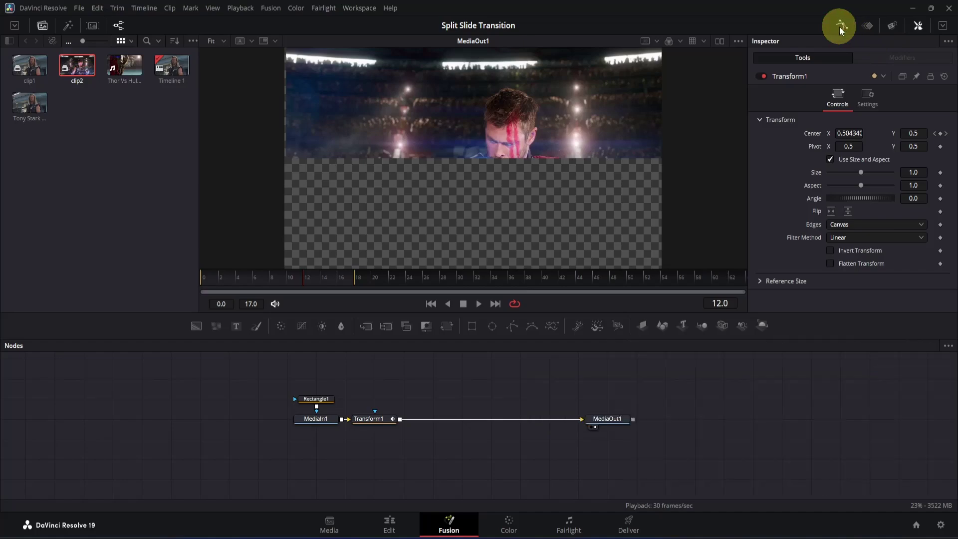
click(867, 95)
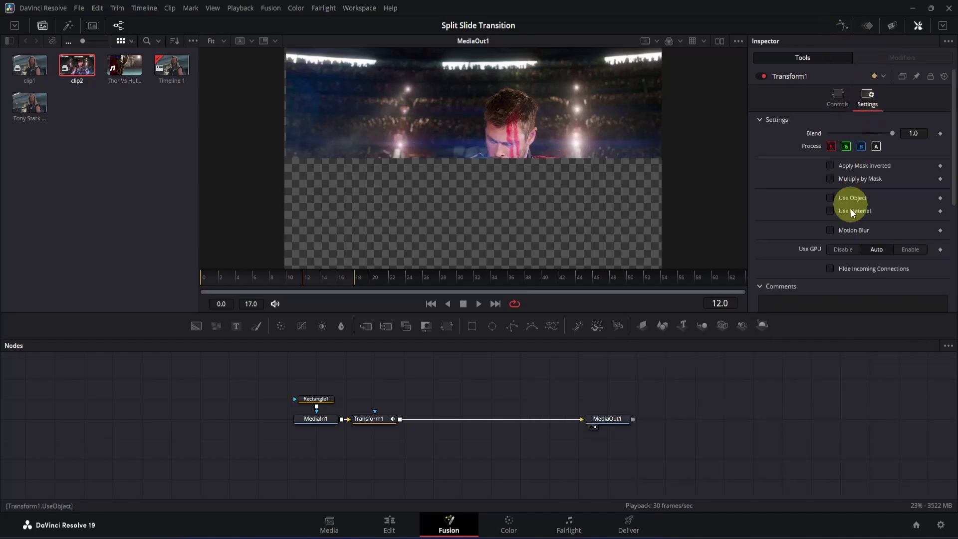
click(831, 230)
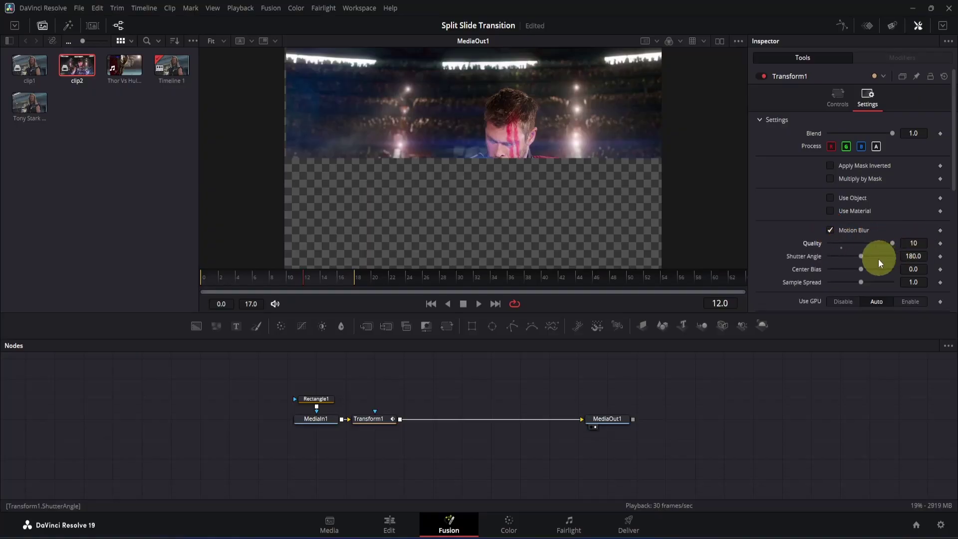
drag(861, 256, 953, 260)
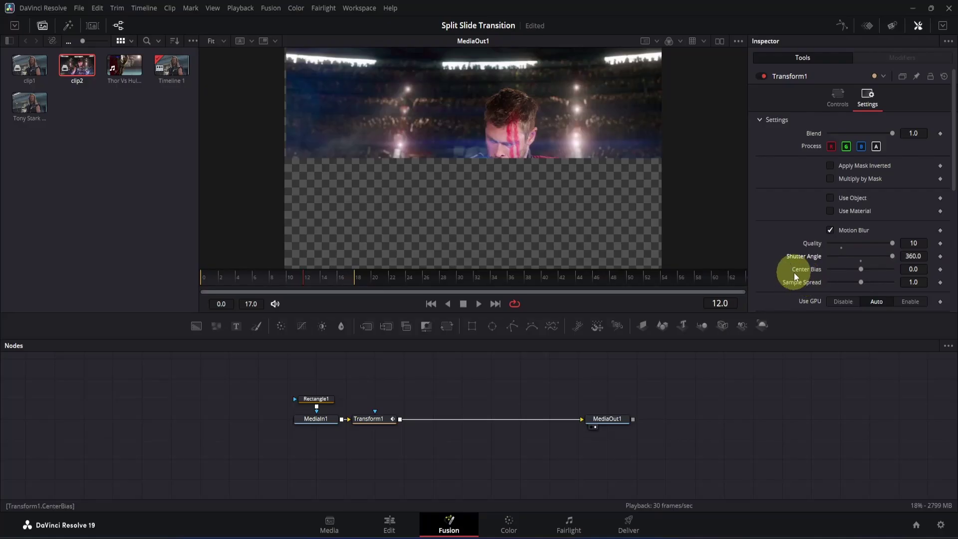
key(space)
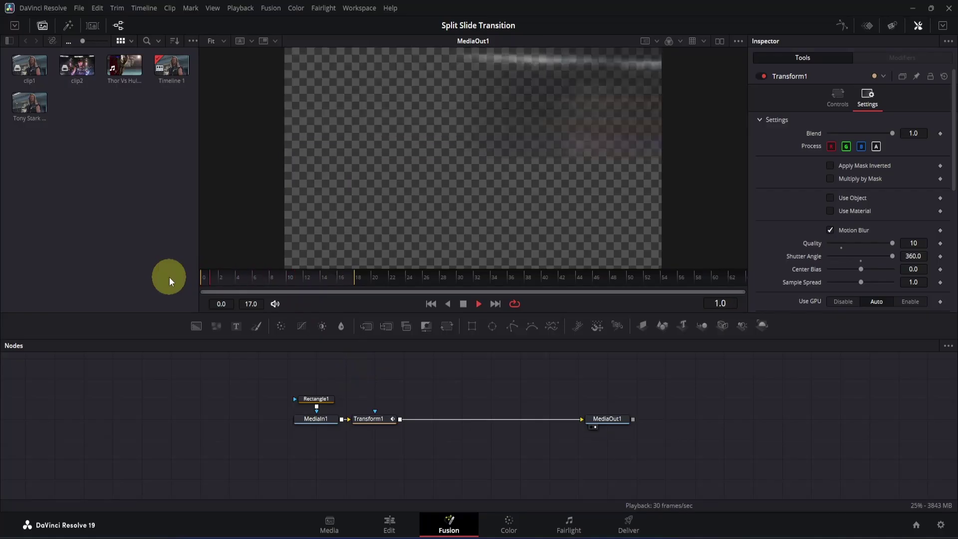
key(space)
Open the upper clip2 copy in Fusion from the Edit page at 01:00:02:06.
click(402, 527)
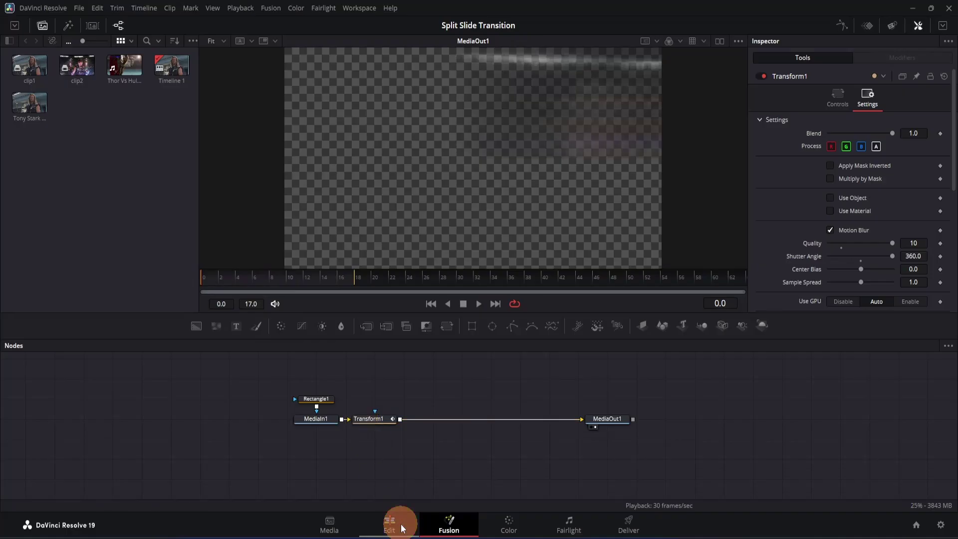
click(396, 338)
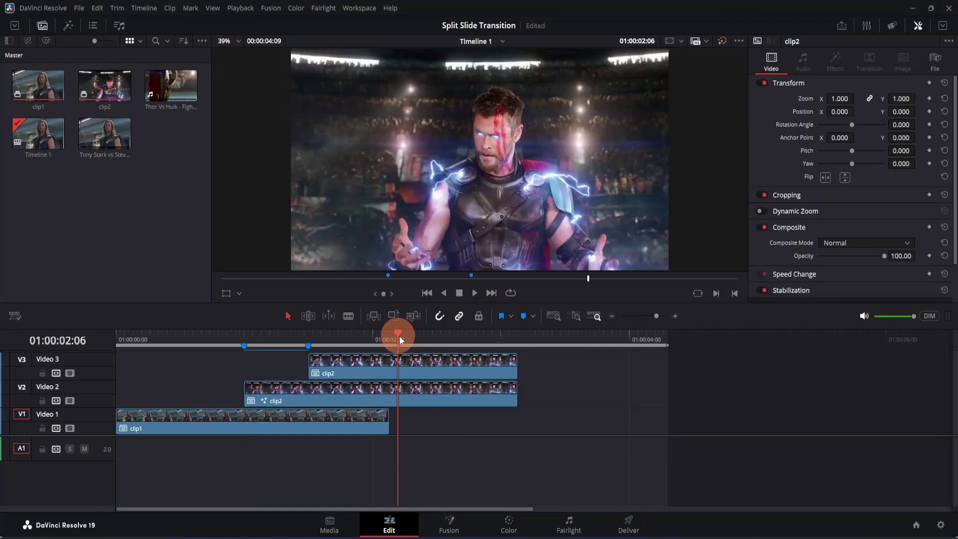
click(441, 519)
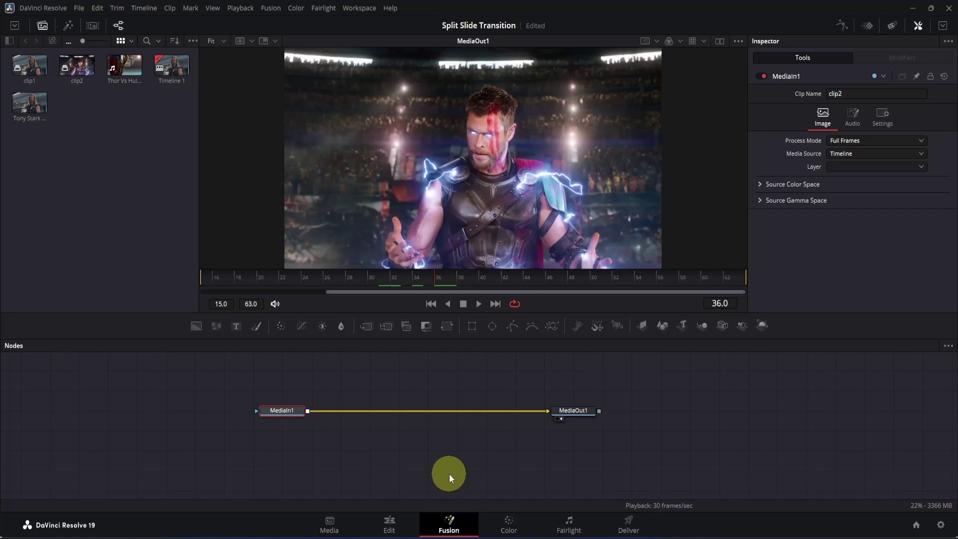
Add a Rectangle mask with Width 1.0 and Center Y 0.25 to show only the bottom half.
click(473, 324)
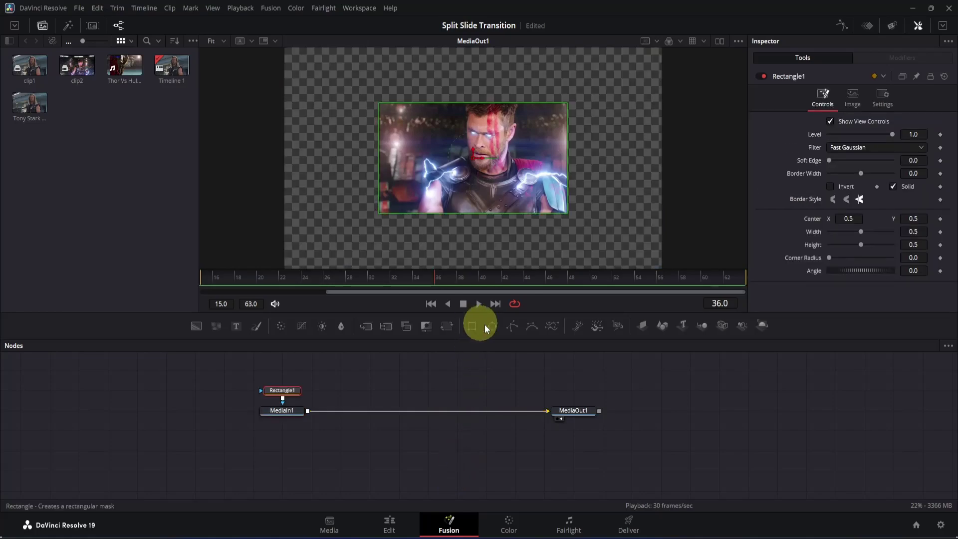
drag(860, 235, 926, 225)
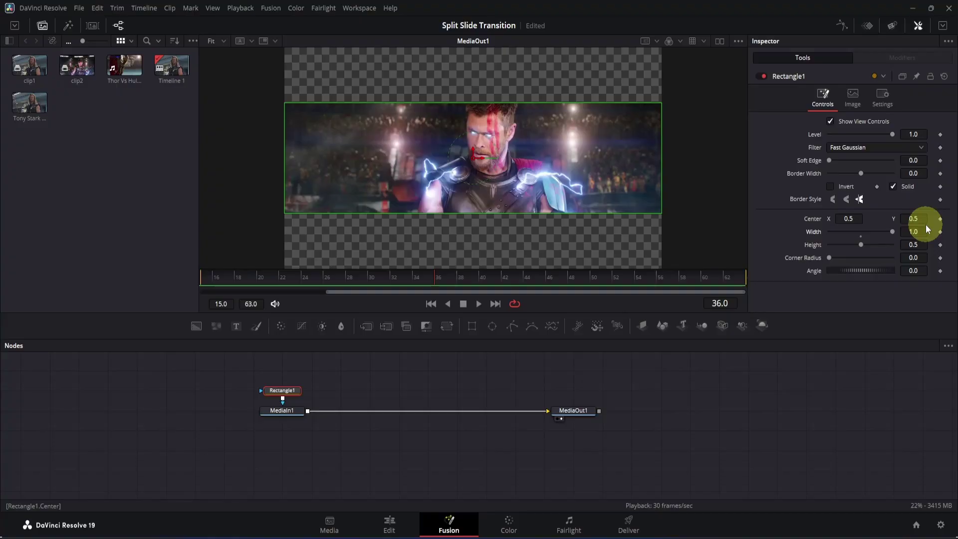
click(923, 220)
key(BackSpace)
key(BackSpace)
key(BackSpace)
text(.2)
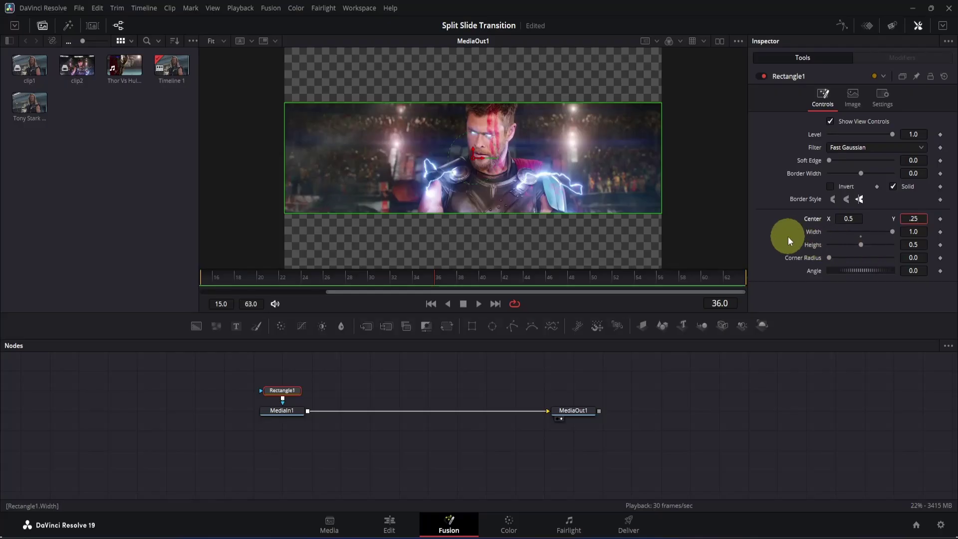
key(Return)
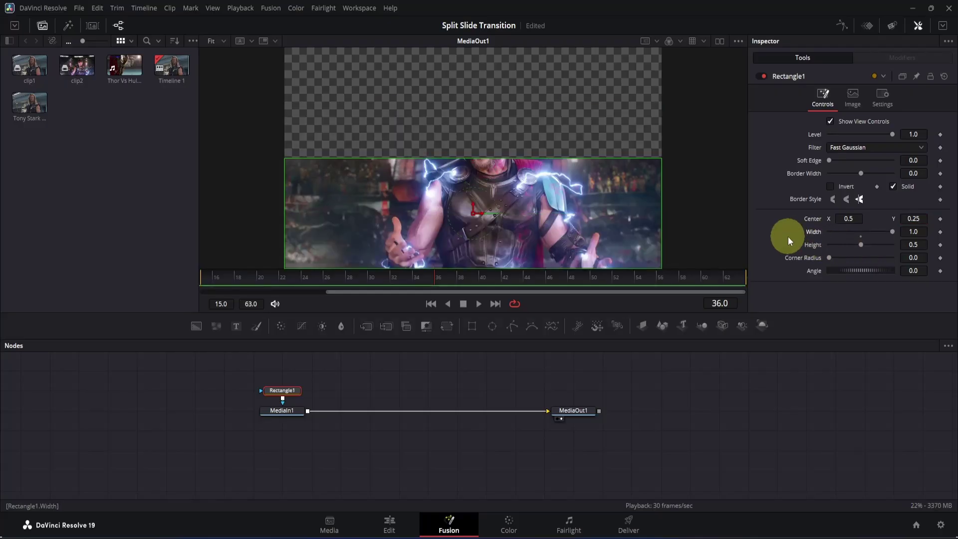
click(297, 411)
Insert a Transform after MediaIn1 and keyframe Center X off-screen left (-0.559) at frame 15.
click(447, 326)
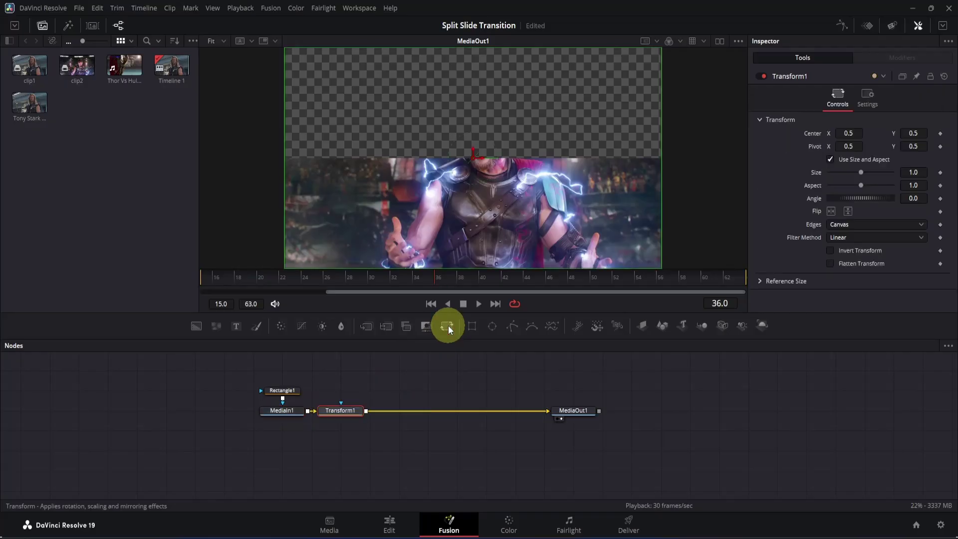
drag(281, 275, 188, 281)
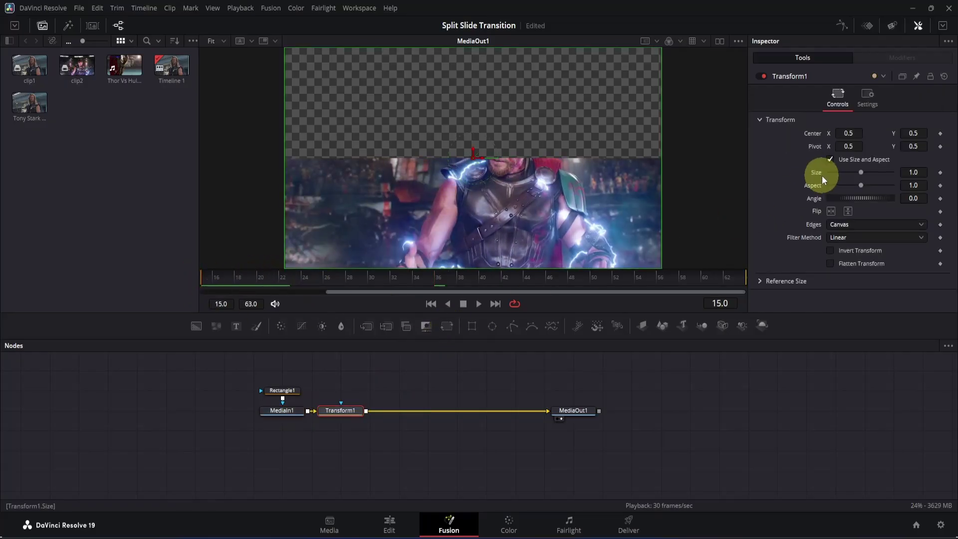
click(941, 134)
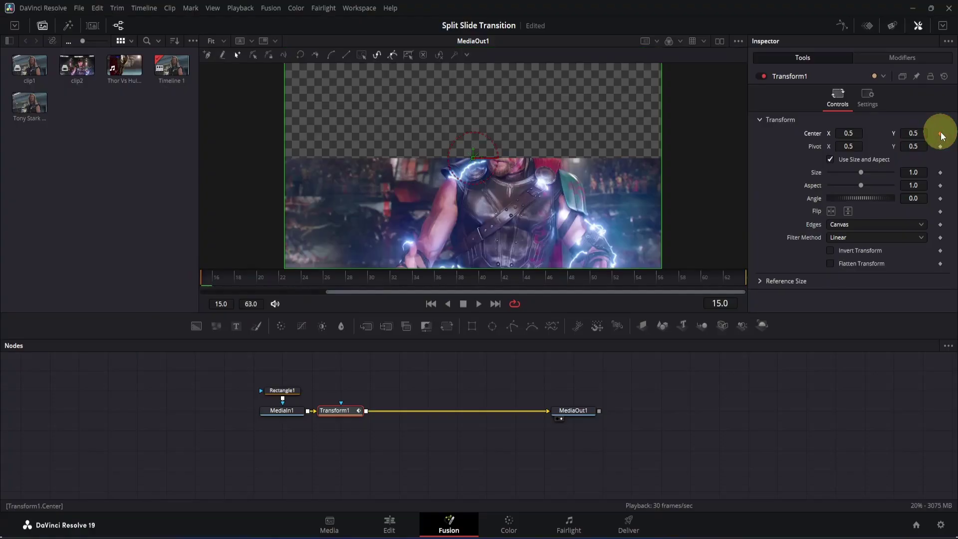
drag(855, 133, 322, 221)
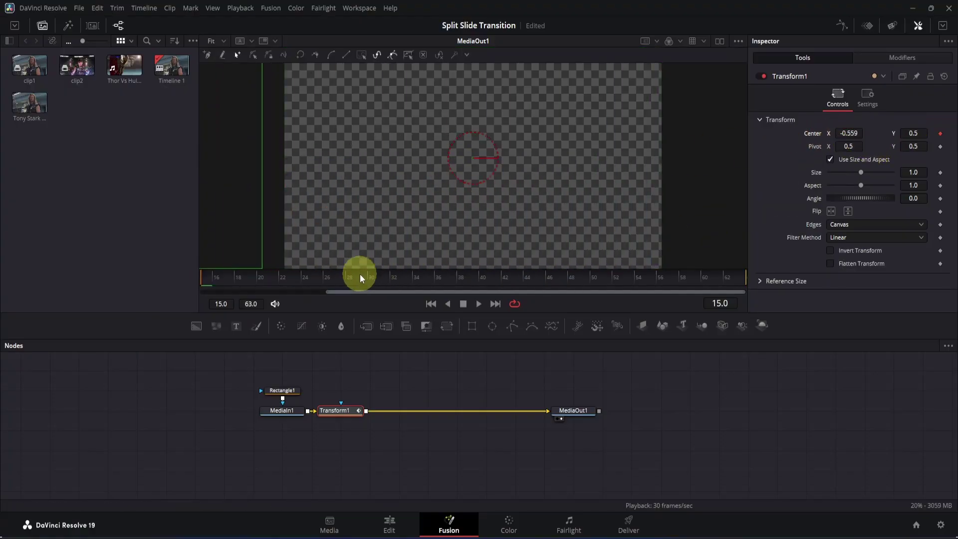
click(859, 132)
key(BackSpace)
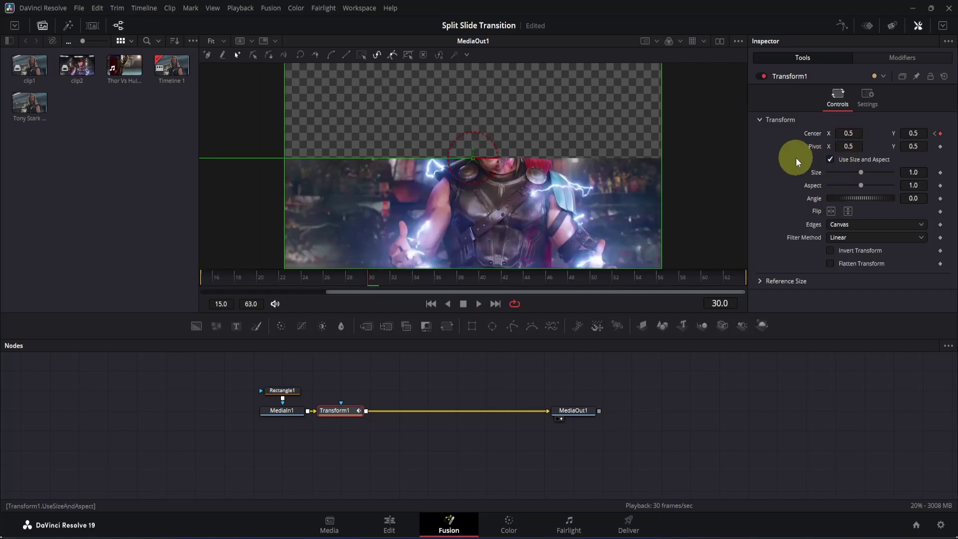
Smooth Transform1's Displacement keys and adjust the handles for a fast start and soft settle.
click(842, 26)
click(461, 373)
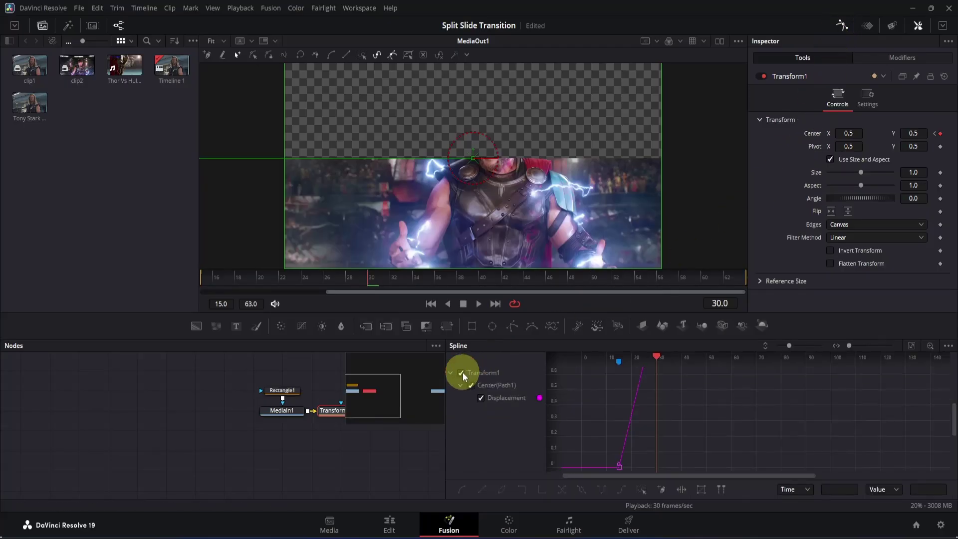
click(913, 347)
drag(930, 370, 580, 471)
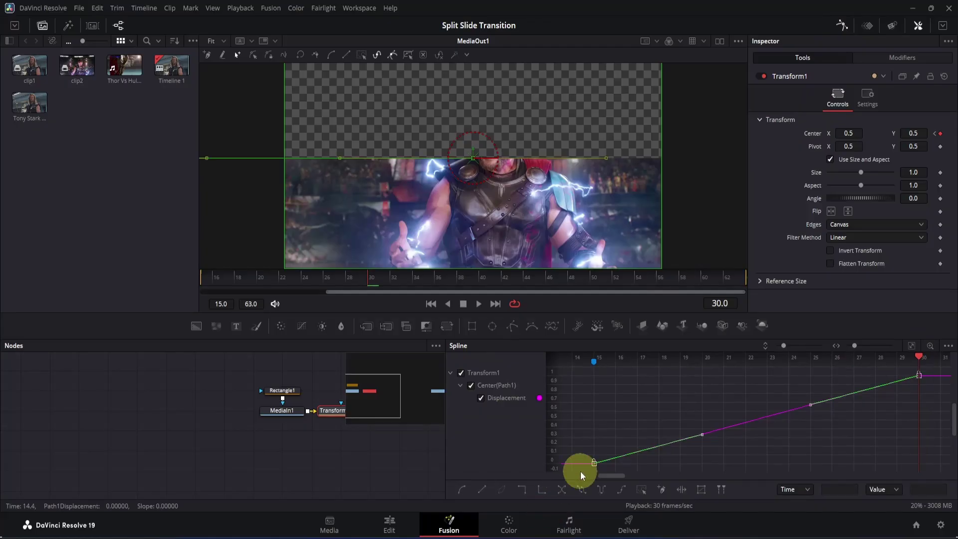
key(s)
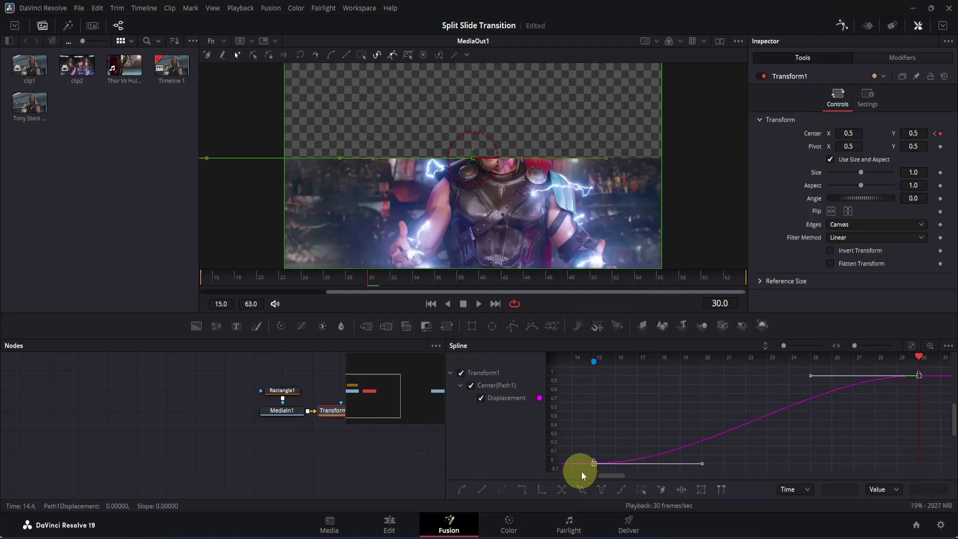
drag(701, 465, 585, 384)
drag(812, 375, 605, 378)
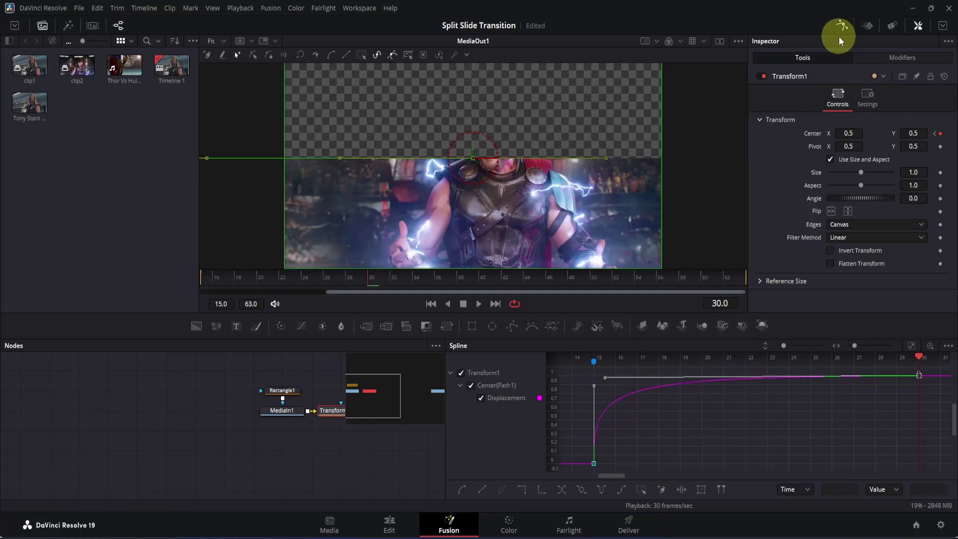
click(840, 24)
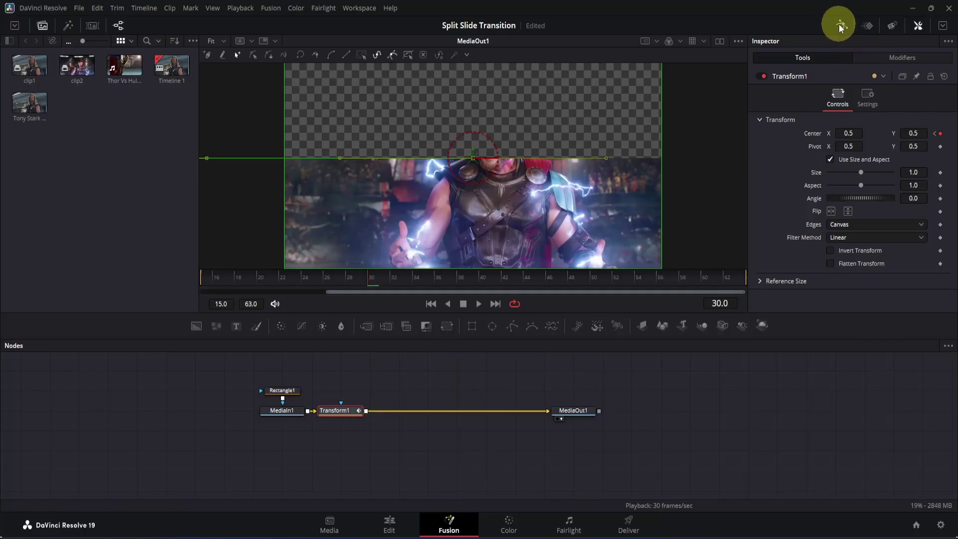
Enable Motion Blur on the bottom half's Transform1 at Quality 10 and Shutter Angle 360.
click(867, 97)
click(830, 231)
click(842, 242)
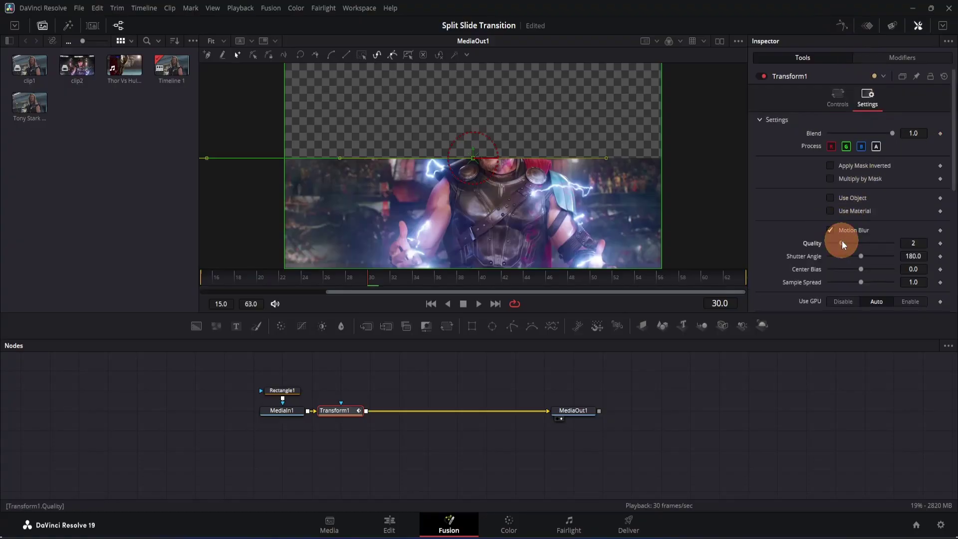
drag(917, 243, 918, 243)
drag(861, 256, 923, 256)
Set the render end to 33 and play back the bottom half's slide.
mouse_move(257, 305)
mouse_down()
mouse_move(369, 277)
mouse_move(166, 281)
mouse_up()
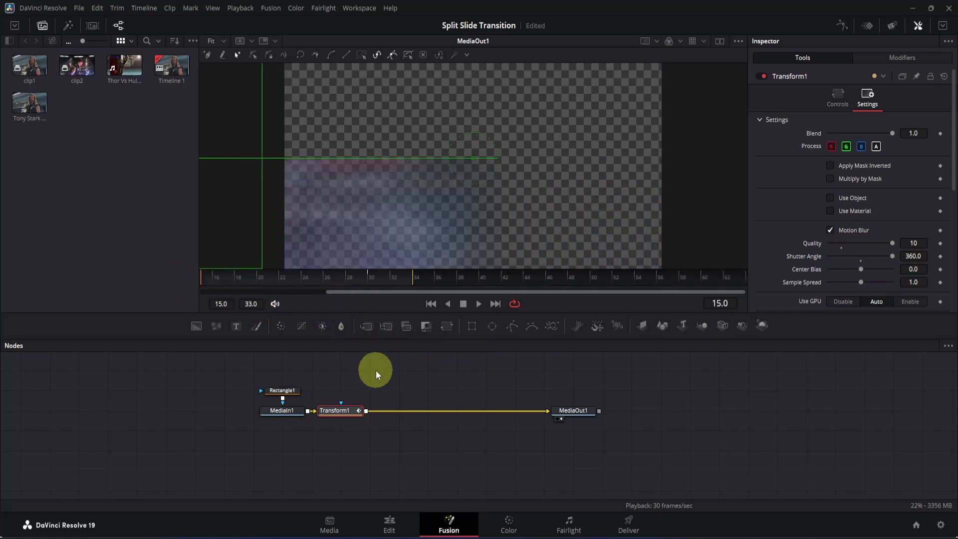
click(375, 370)
key(space)
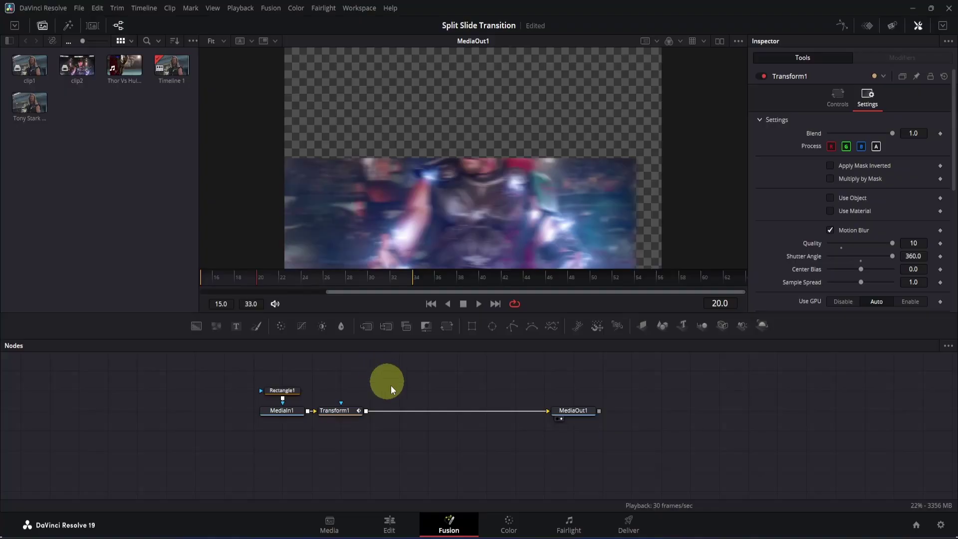
On the Edit page, select both clip2 copies and disable them.
click(389, 530)
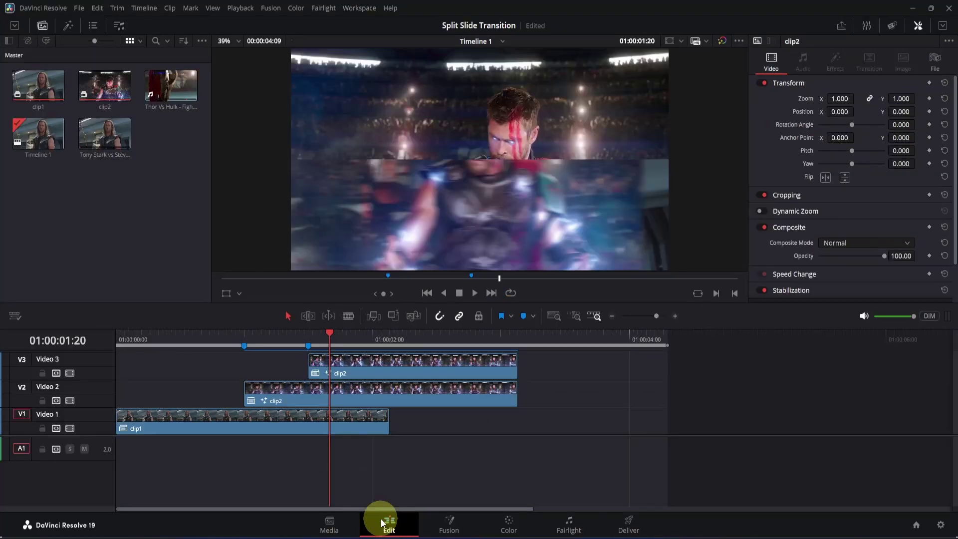
drag(547, 366, 490, 399)
key(d)
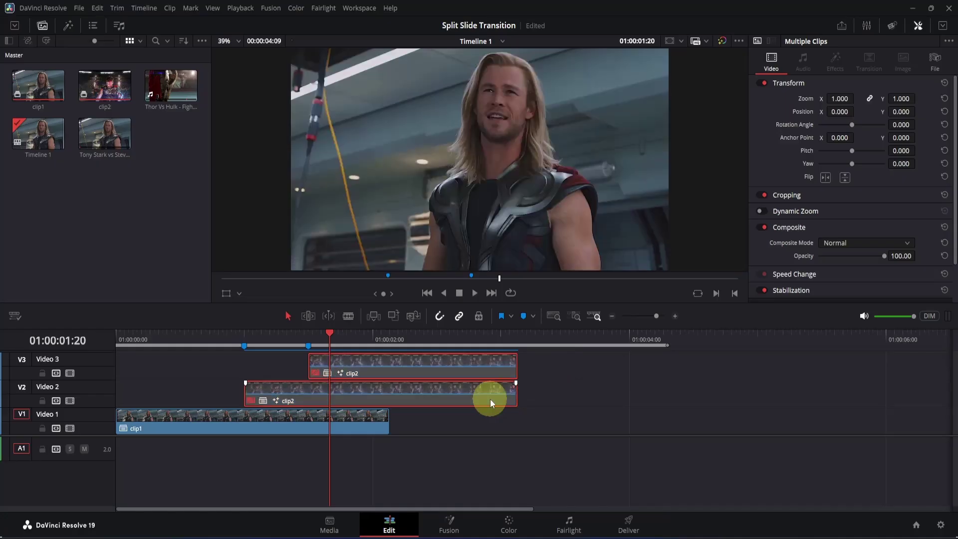
Park the playhead on Marker 1 at 01:00:01:00 and open clip1 in Fusion.
click(256, 337)
drag(256, 337, 247, 341)
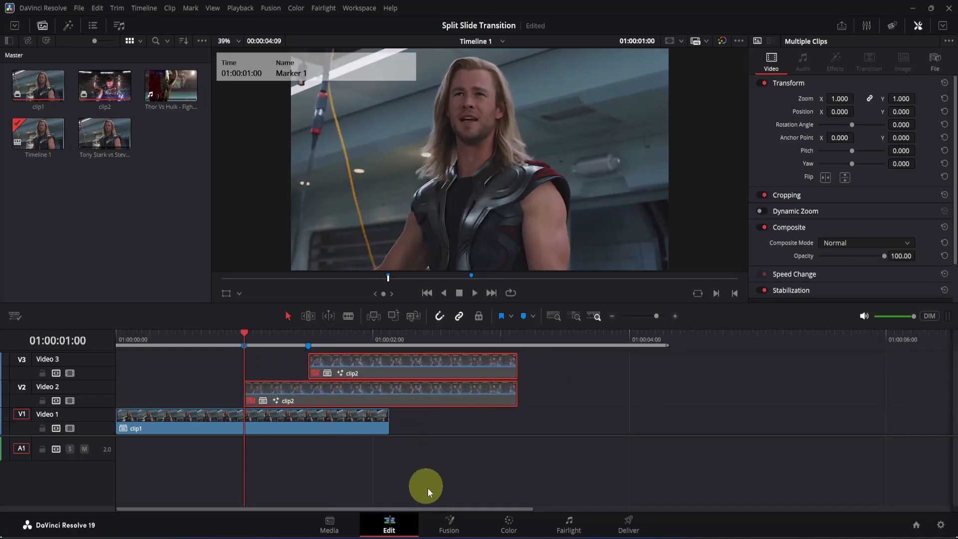
click(448, 517)
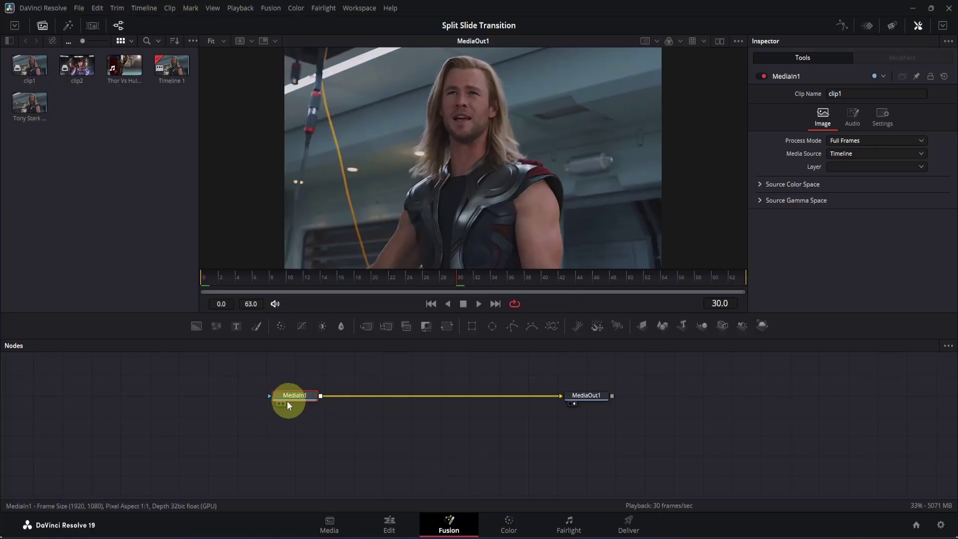
Add a Color Corrector after MediaIn1 and keyframe Saturation and Gain at frame 30.
click(283, 326)
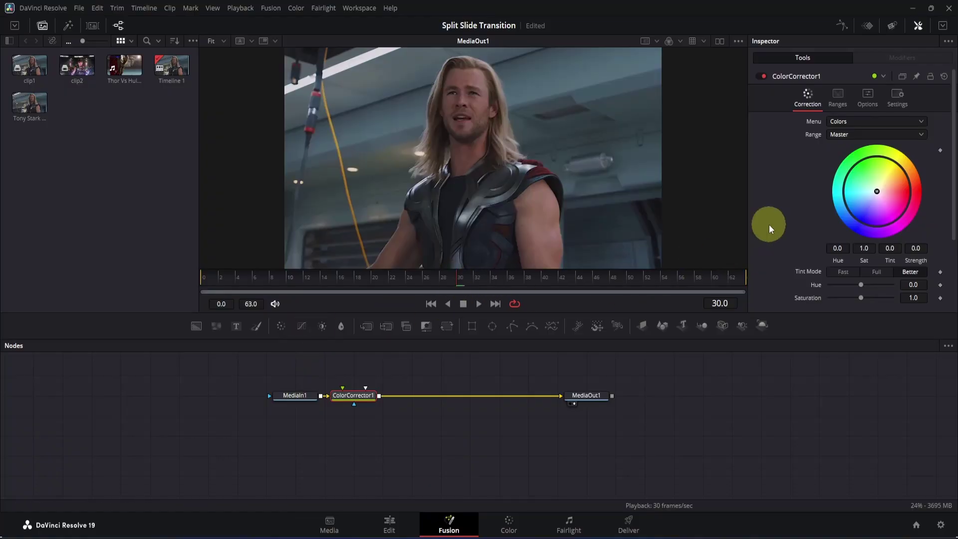
scroll(768, 224, down, 3)
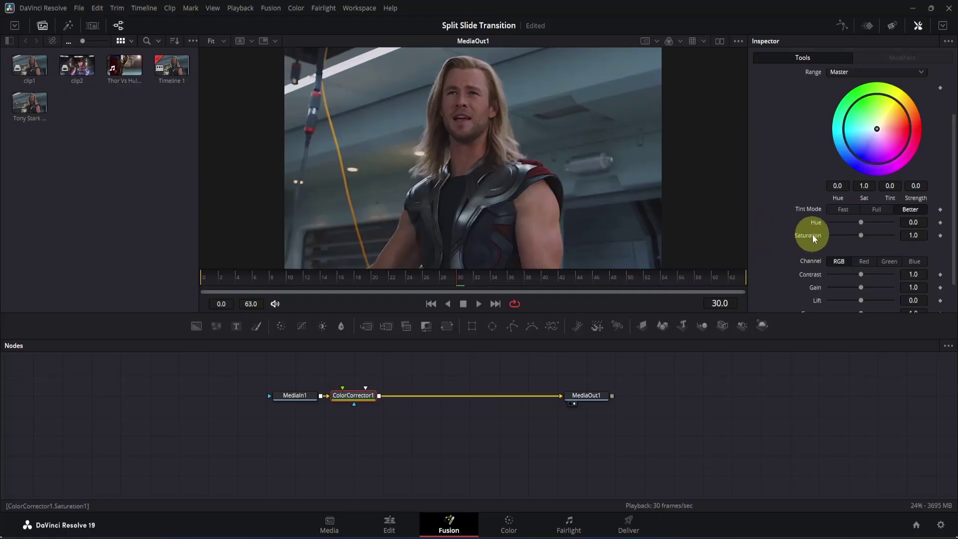
click(940, 235)
click(940, 287)
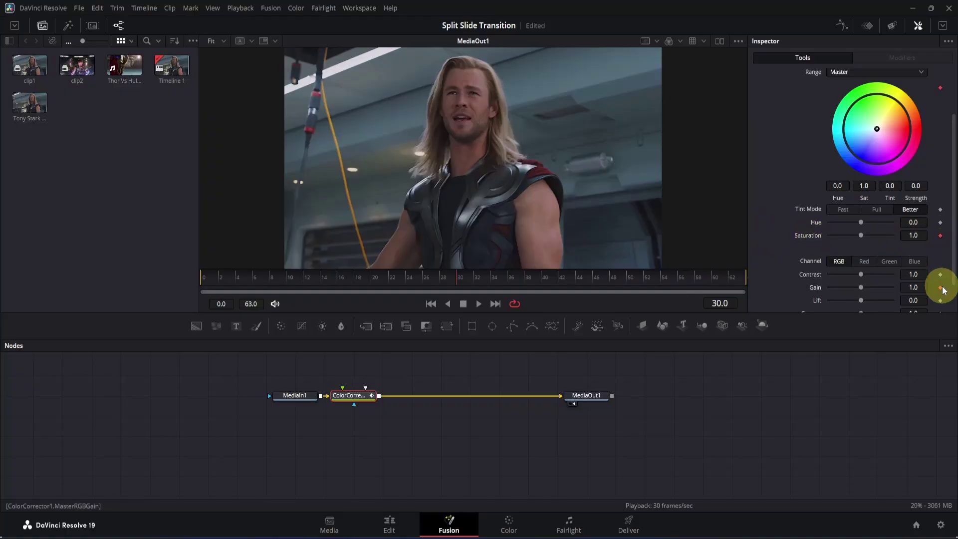
At frame 63, set Saturation to 0 and Gain to 0.2.
drag(732, 281, 744, 280)
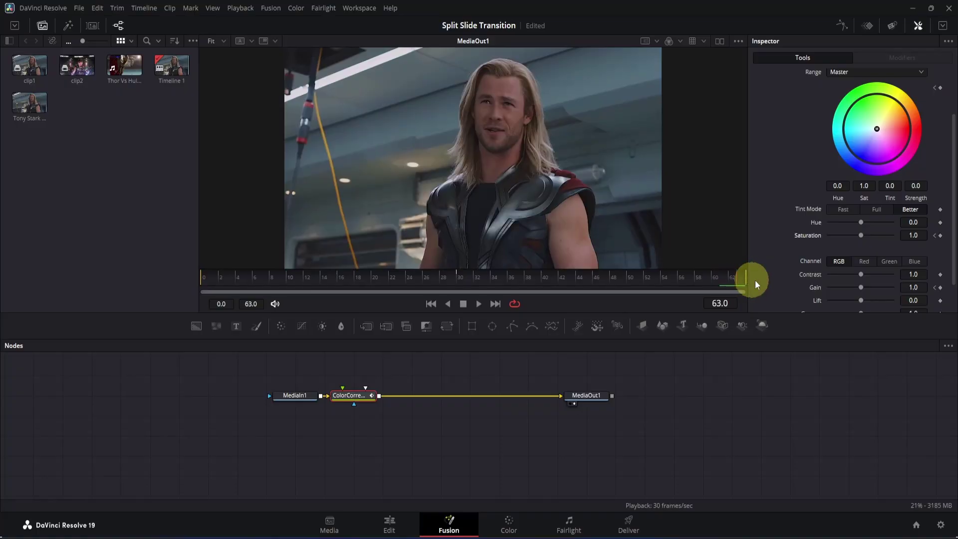
drag(861, 236, 825, 237)
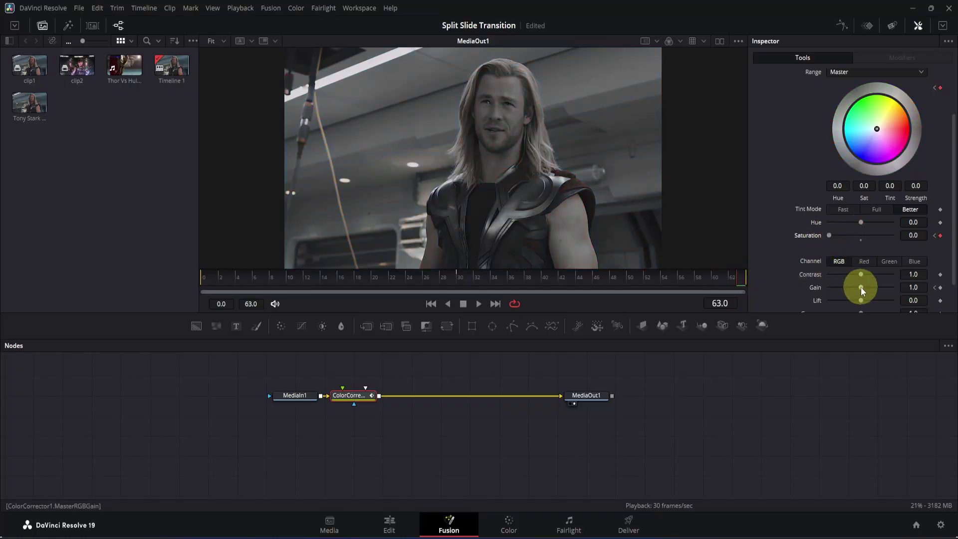
drag(861, 287, 834, 287)
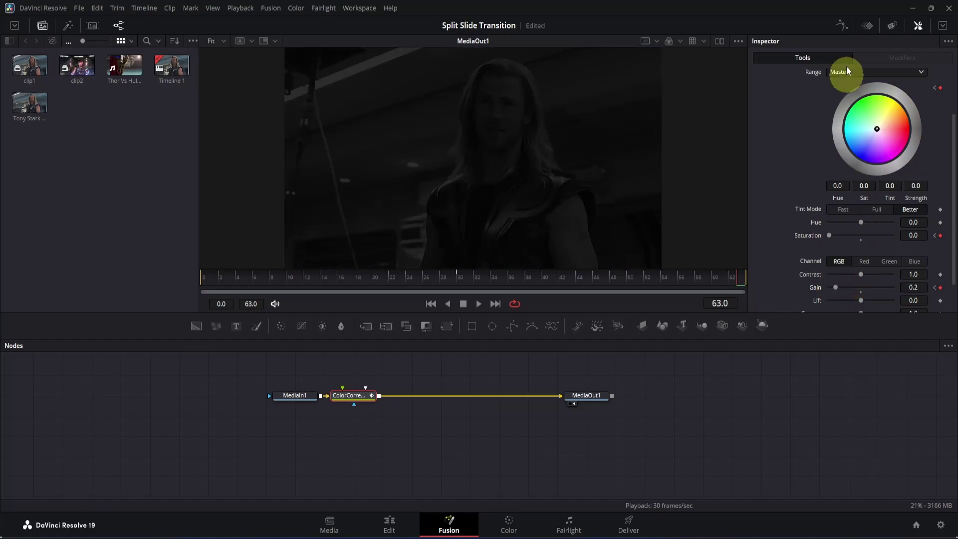
click(840, 29)
Smooth the Saturation keyframes so saturation falls steeply right after frame 30, saving the project.
click(474, 387)
click(910, 345)
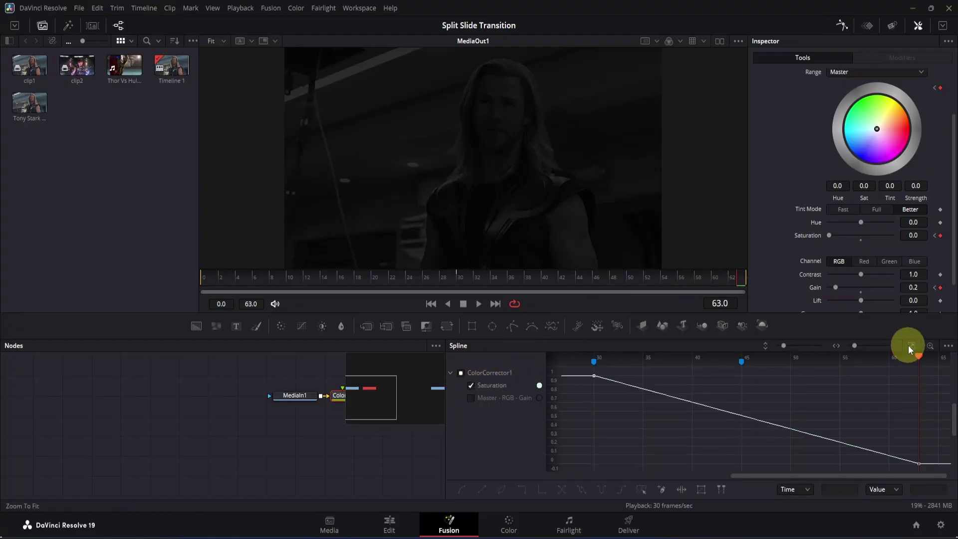
drag(585, 374, 915, 481)
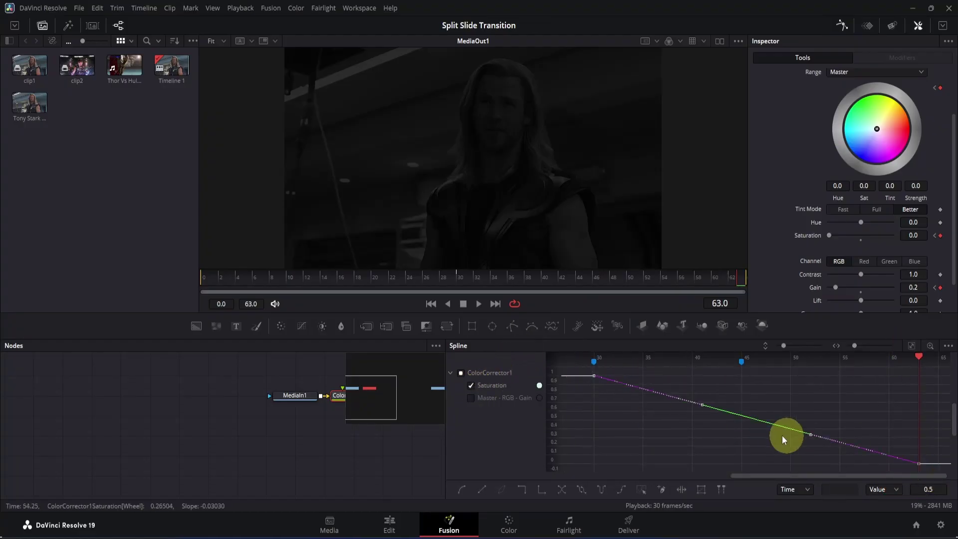
key(shift+s)
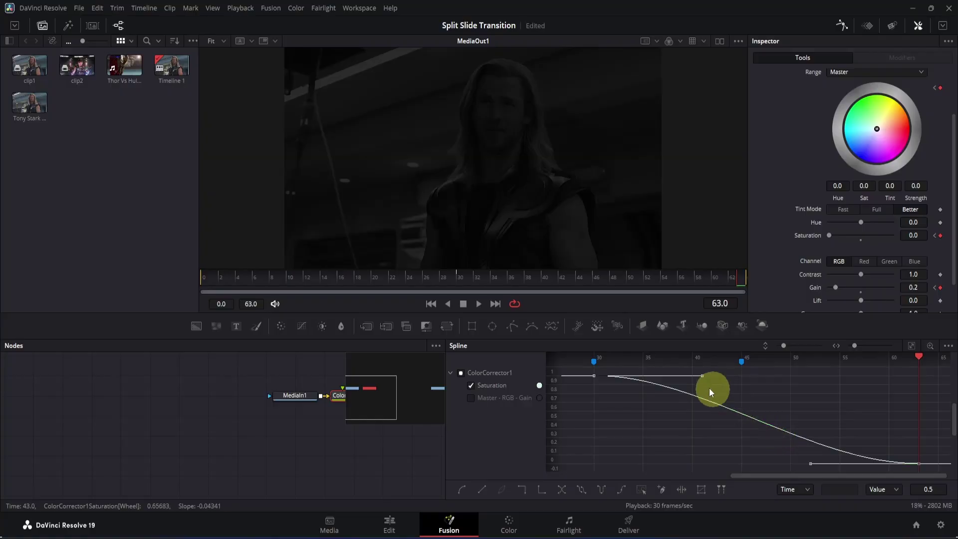
drag(701, 376, 591, 420)
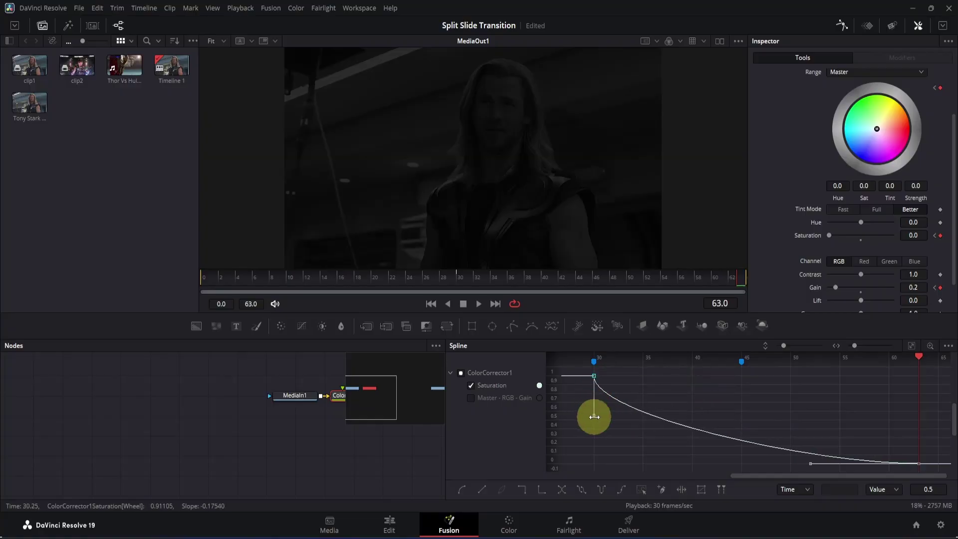
click(595, 416)
key(ctrl+s)
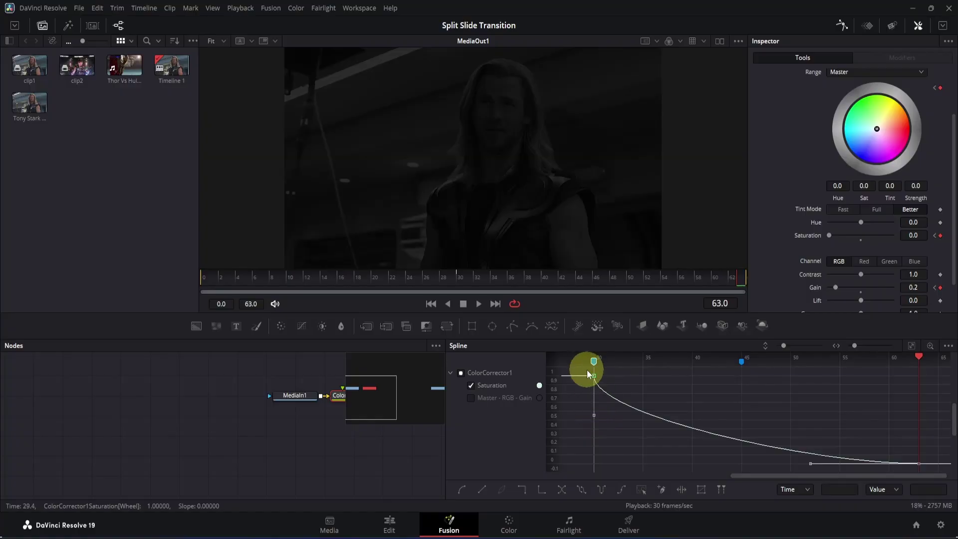
click(594, 363)
click(593, 416)
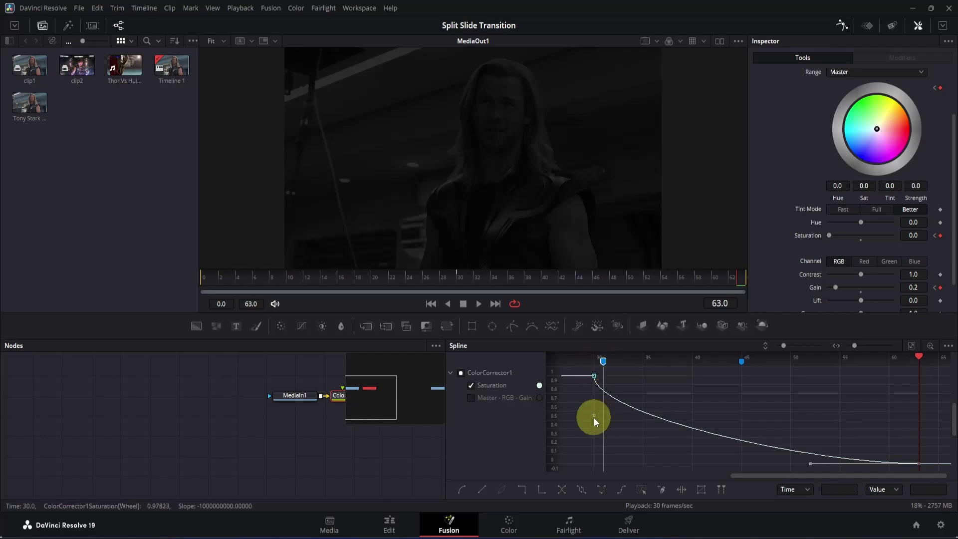
drag(593, 418, 593, 402)
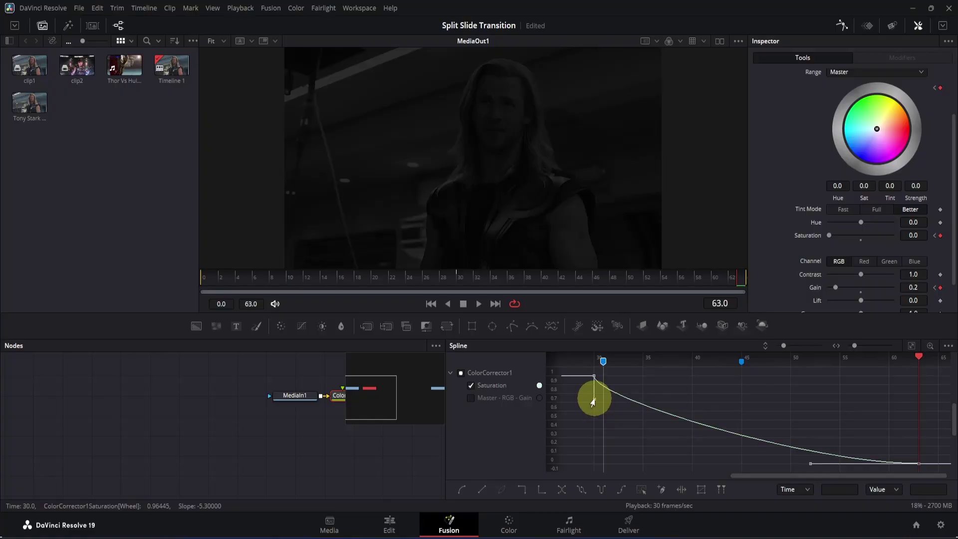
Enter 0.6 on the selected Gain keys, smooth them, and make gain drop steeply after frame 30.
click(471, 386)
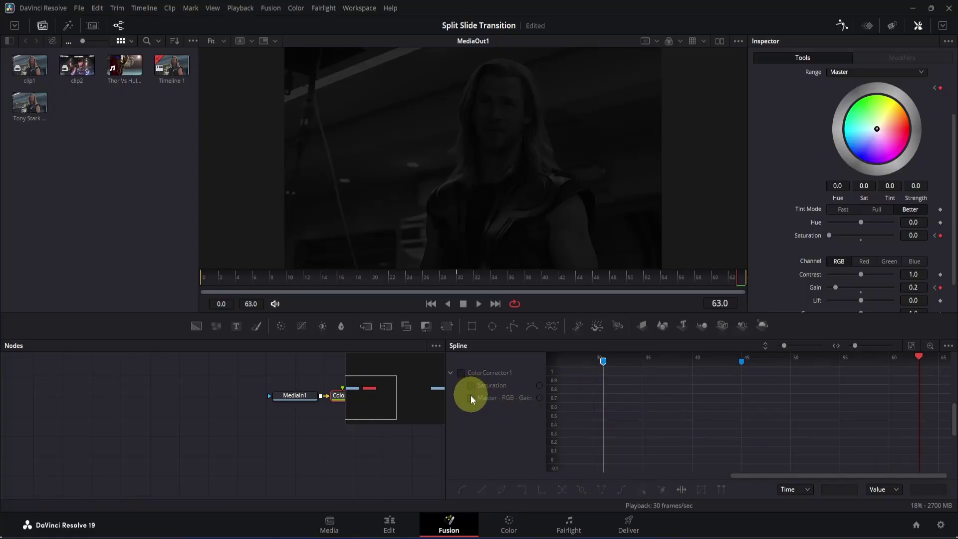
click(471, 398)
click(912, 345)
drag(582, 369, 719, 444)
click(928, 489)
text(0.6)
click(794, 451)
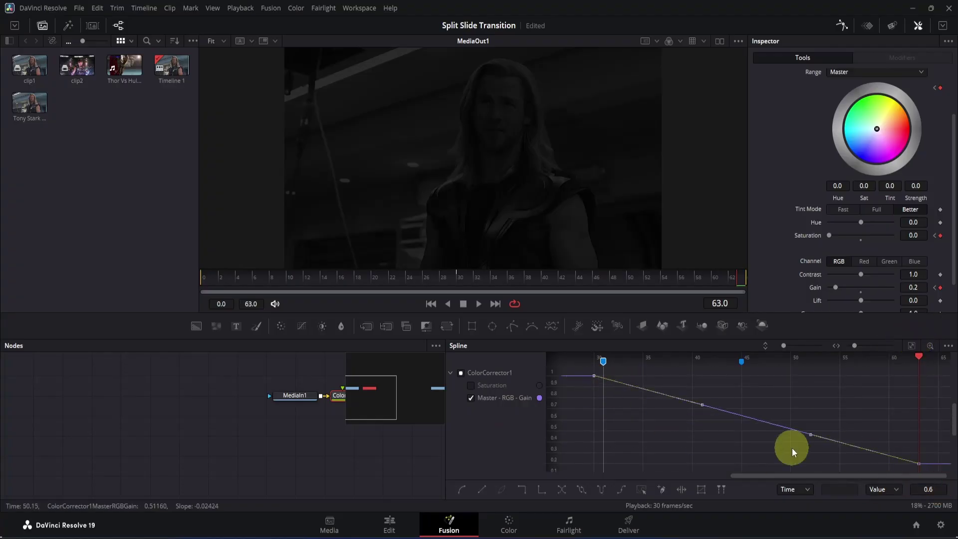
key(shift+s)
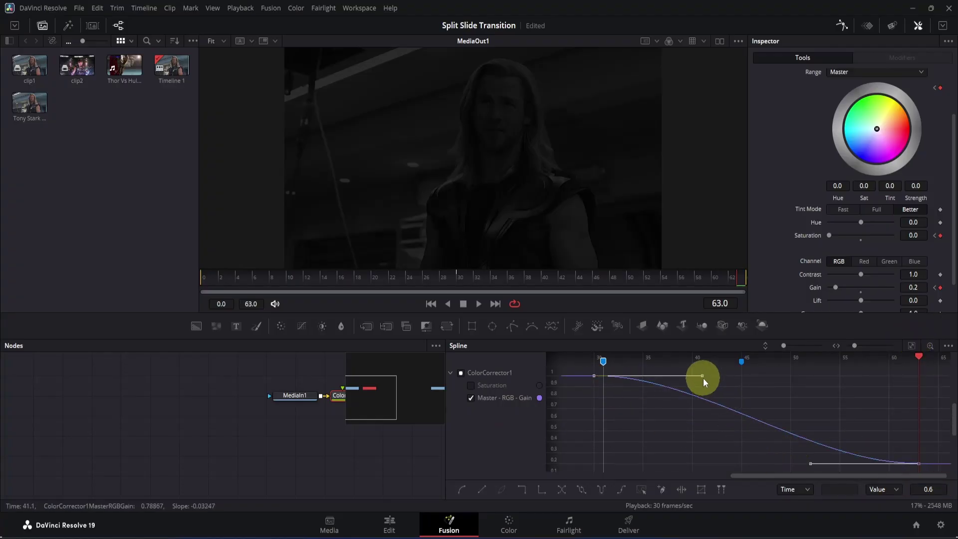
drag(694, 391, 592, 398)
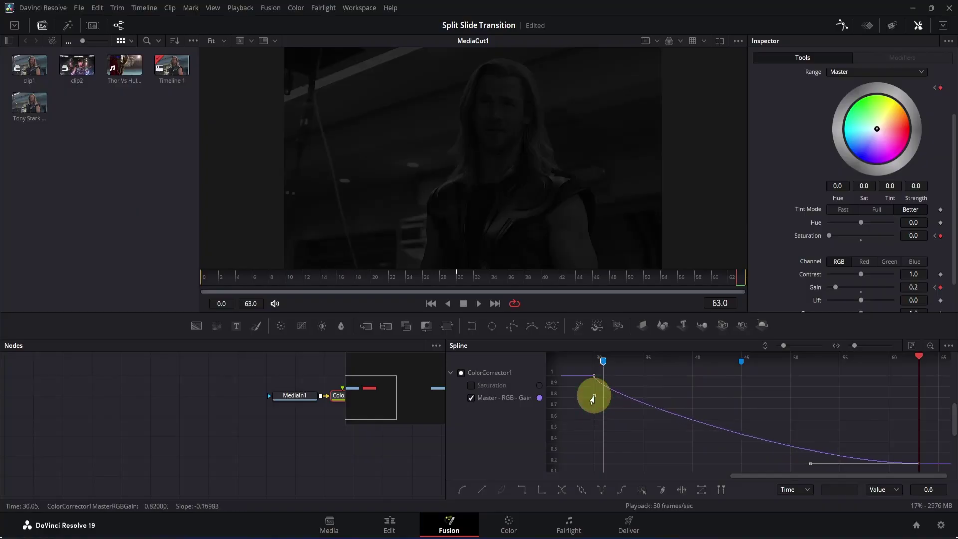
click(601, 366)
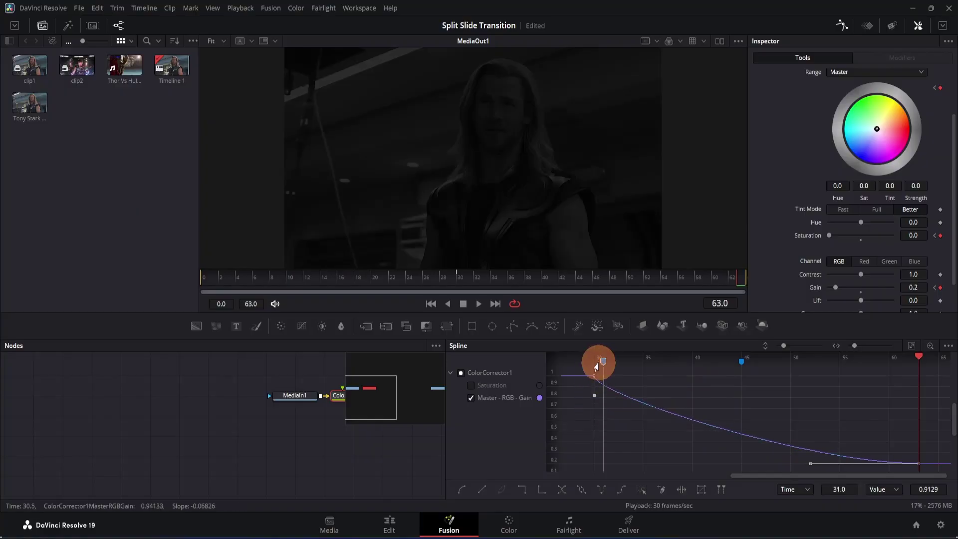
click(842, 25)
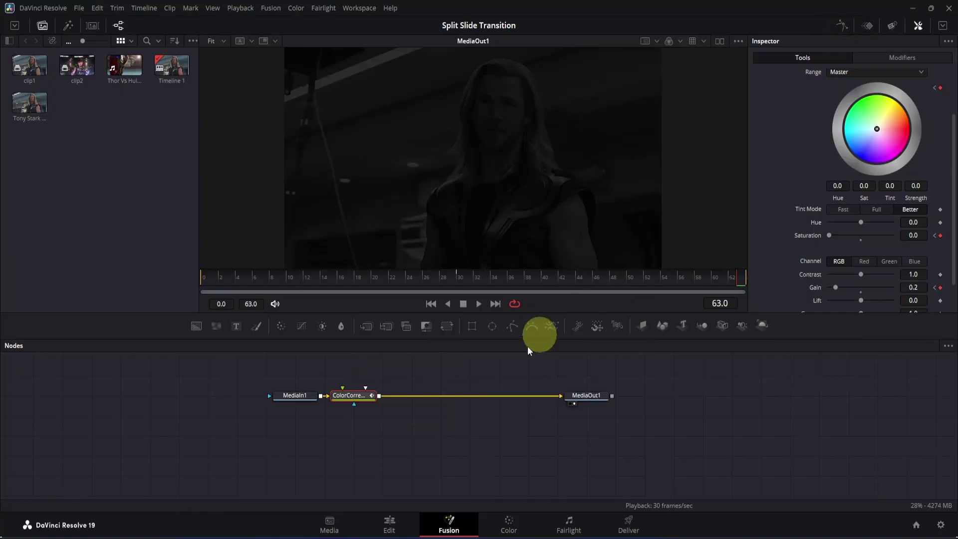
On the Edit page, turn on looped playback and play the transition from the timeline start.
click(402, 522)
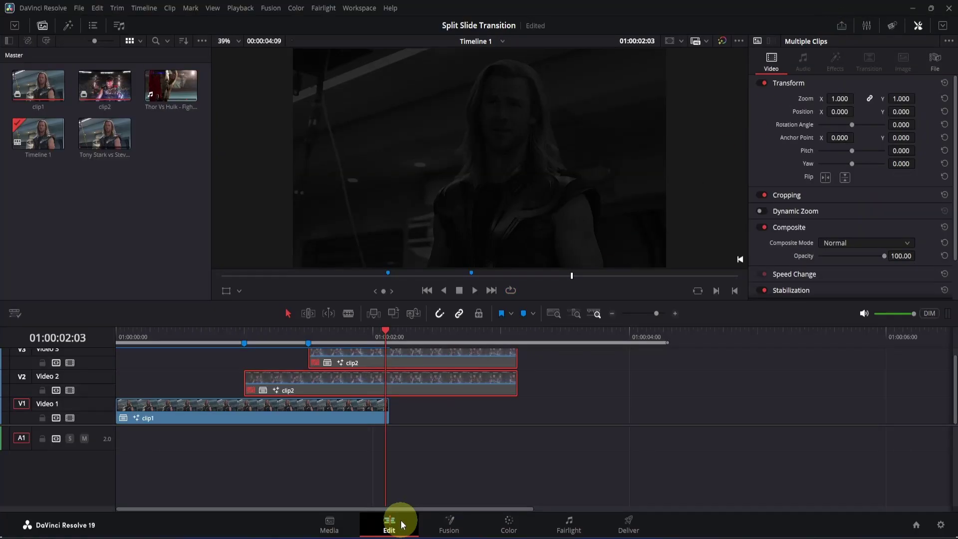
click(518, 334)
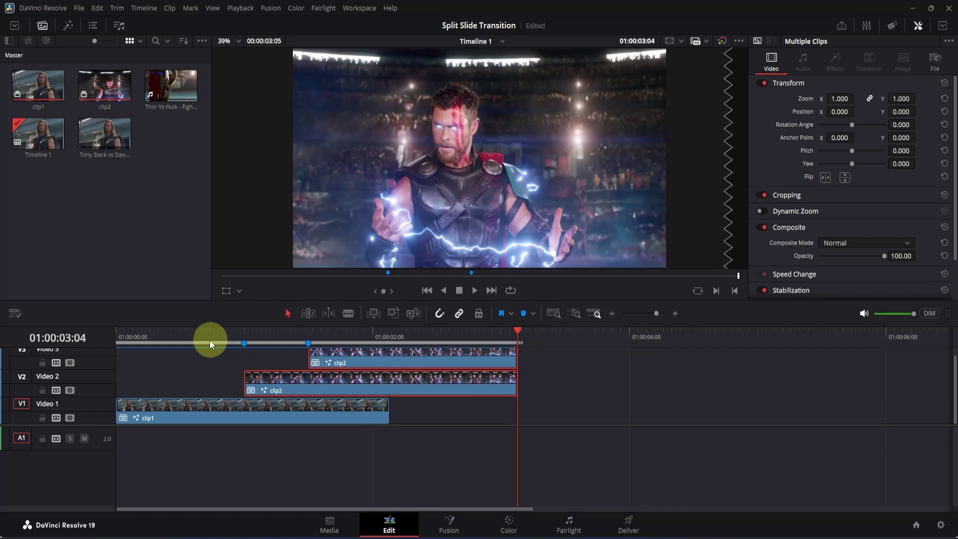
key(Home)
key(ctrl+slash)
click(327, 460)
key(space)
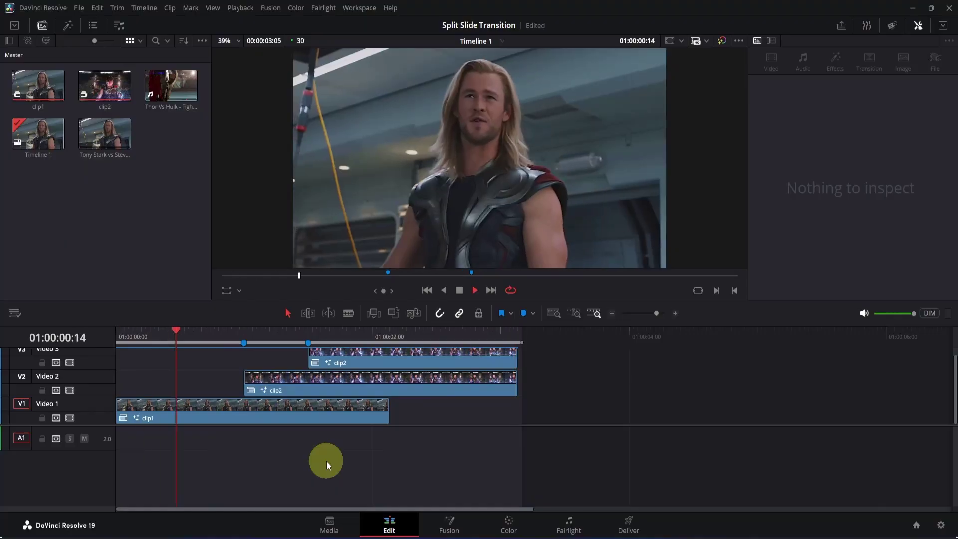
key(space)
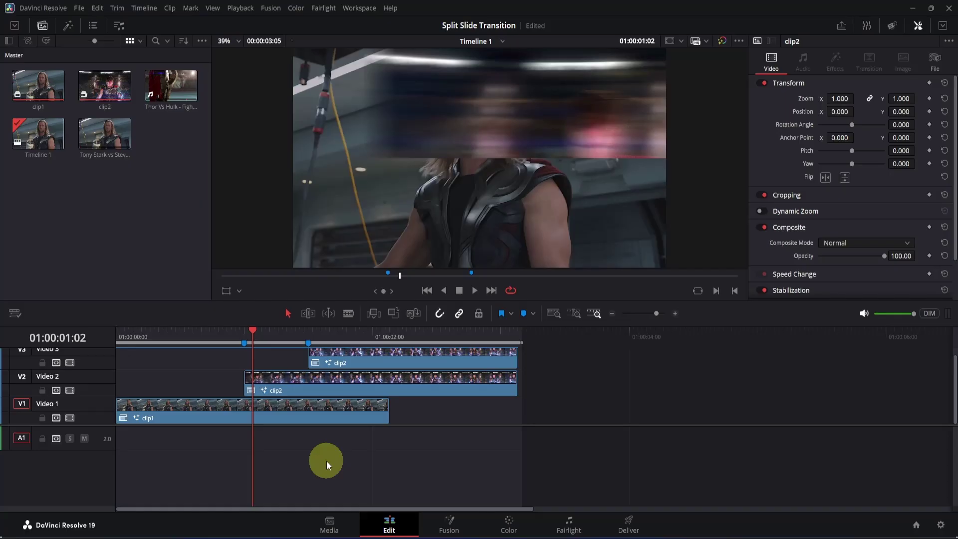
Combine the V2 and V3 clip2 copies into Compound Clip 1 and scrub to preview it.
drag(545, 358, 480, 383)
right_click(480, 383)
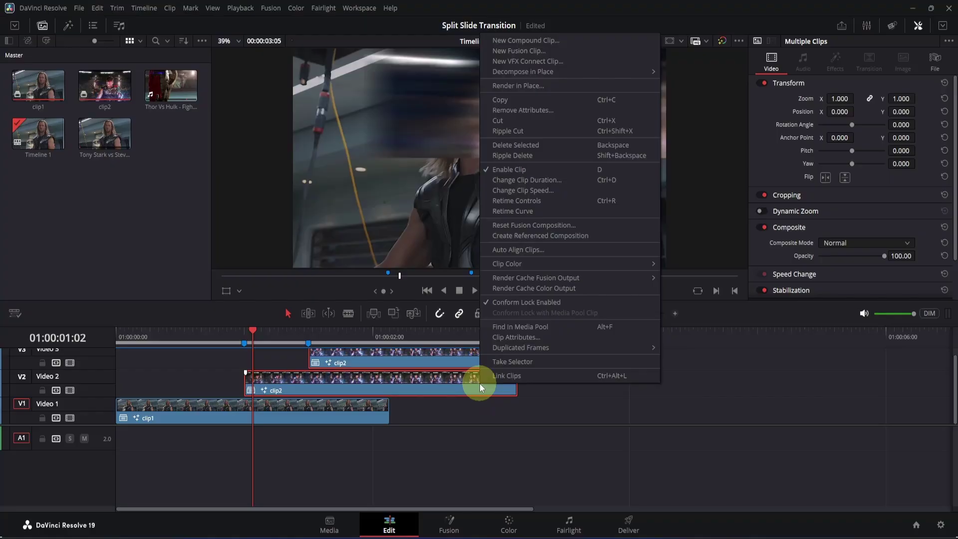
click(521, 41)
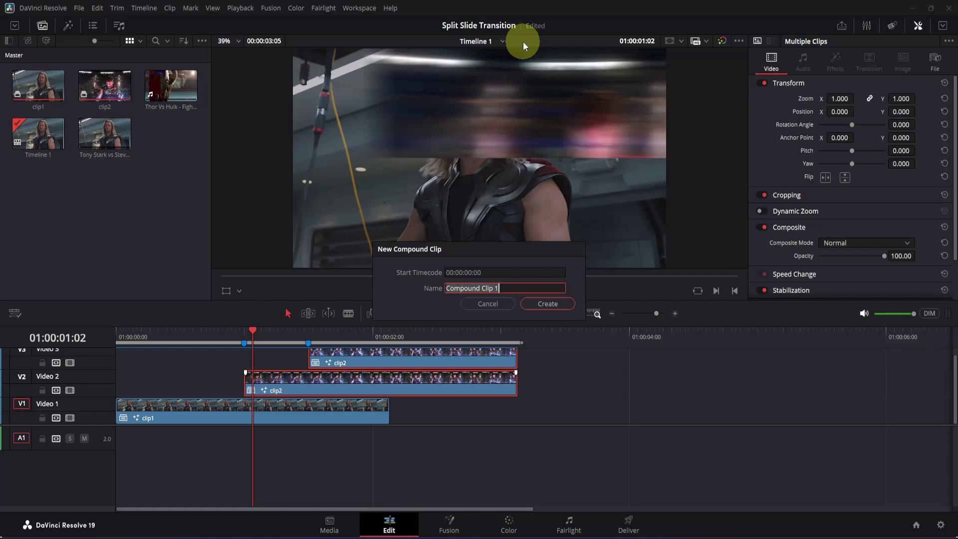
key(Return)
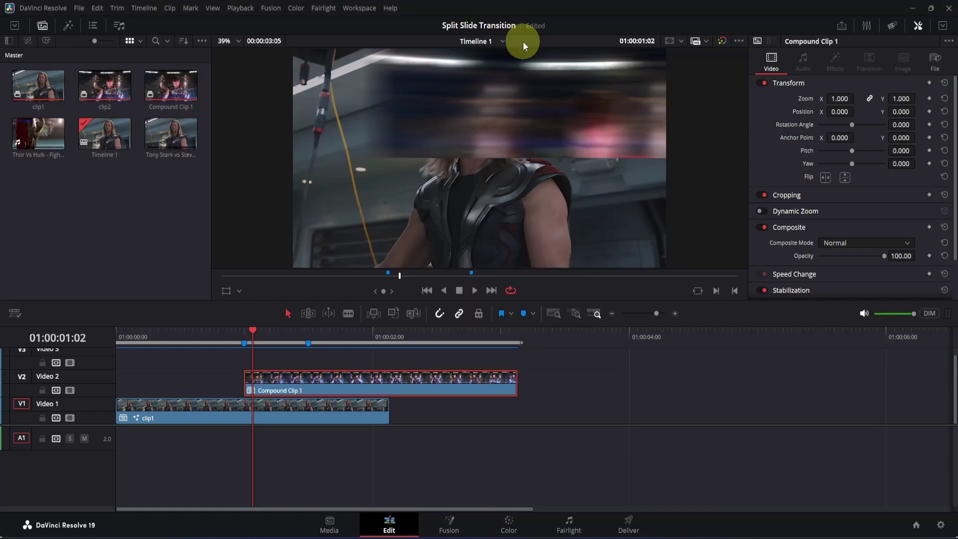
click(254, 330)
mouse_move(254, 334)
mouse_down()
mouse_move(309, 362)
mouse_move(455, 356)
mouse_move(312, 356)
mouse_move(418, 360)
mouse_up()
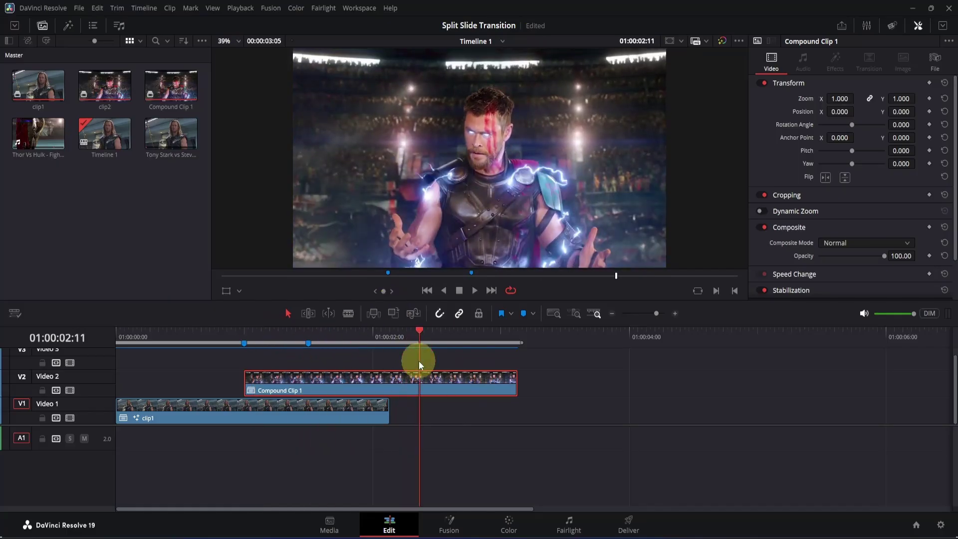
In Fusion, add a Transform node and set Size keyframes at frame 0 and frame 63.
click(438, 527)
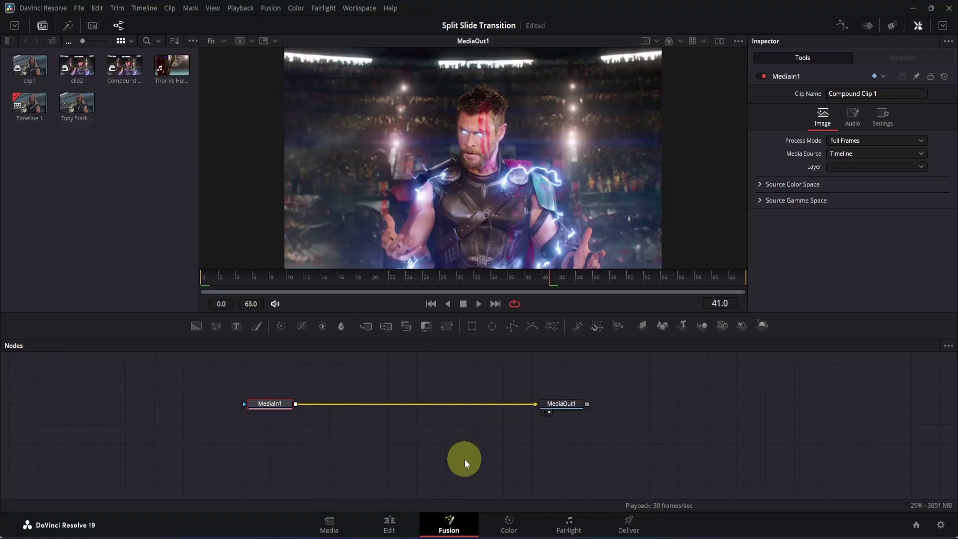
click(447, 325)
drag(409, 283, 178, 283)
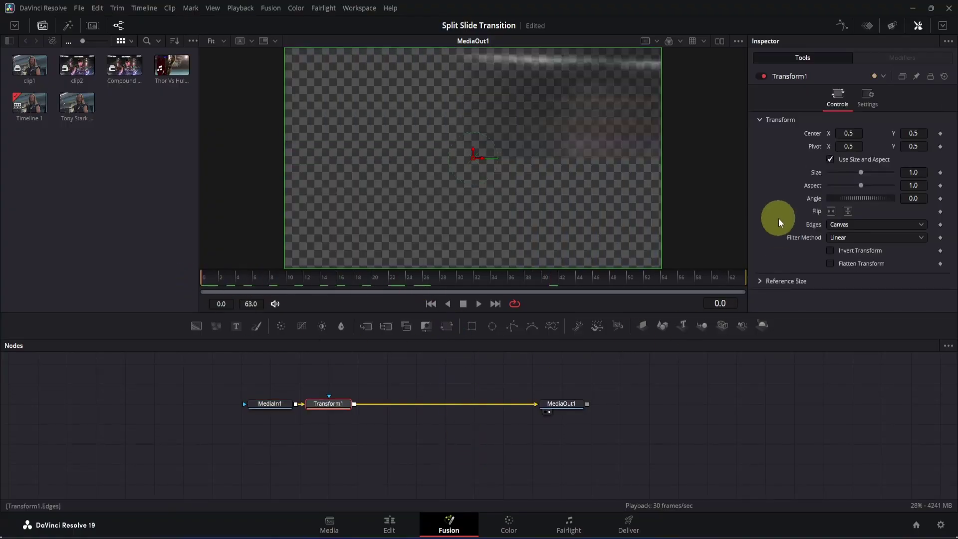
click(941, 172)
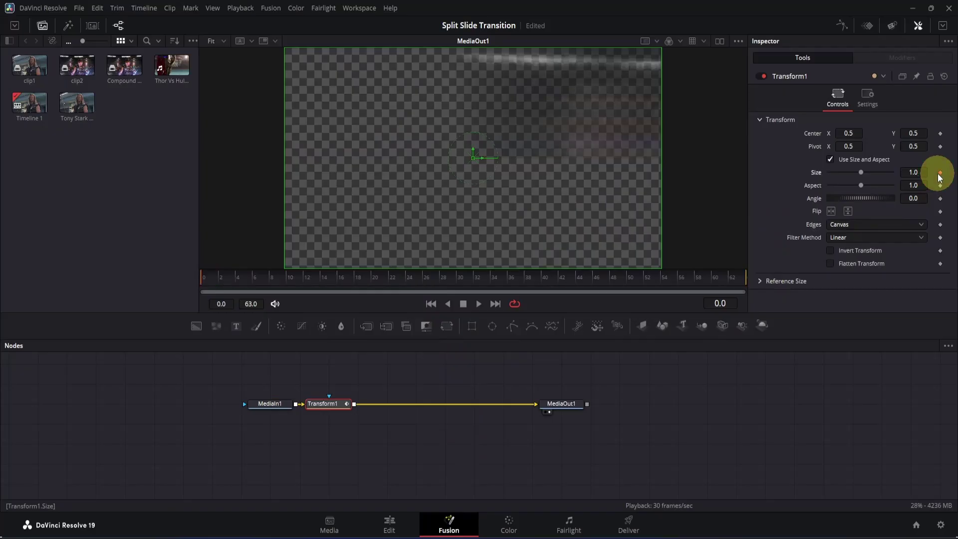
drag(726, 275, 748, 278)
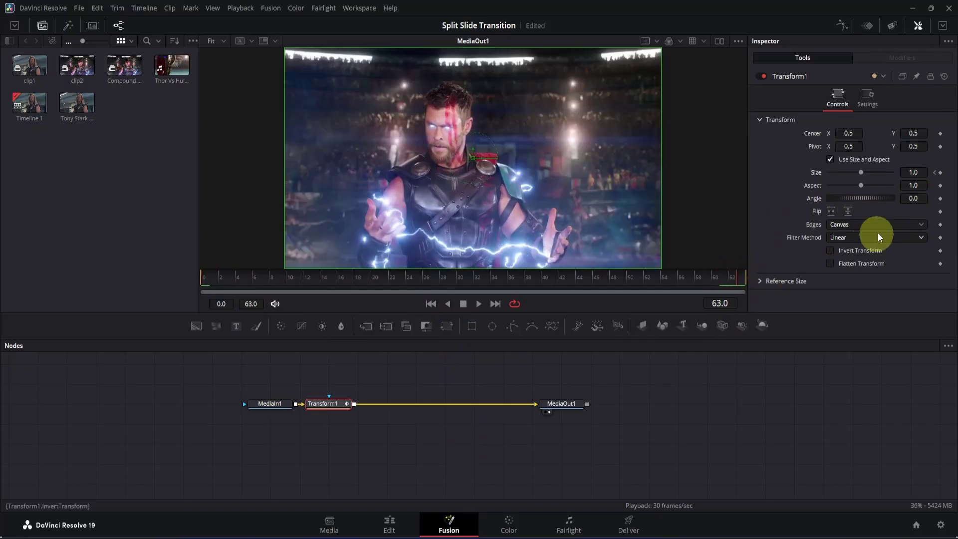
click(940, 172)
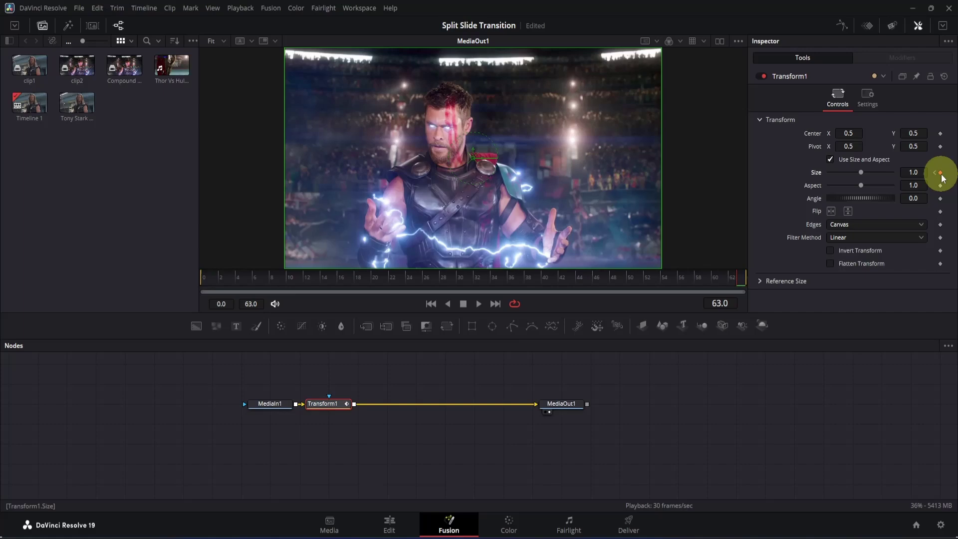
Set Size to 1.1 at frame 48 and 0 at frame 63, and display the Size curve.
drag(646, 279, 611, 283)
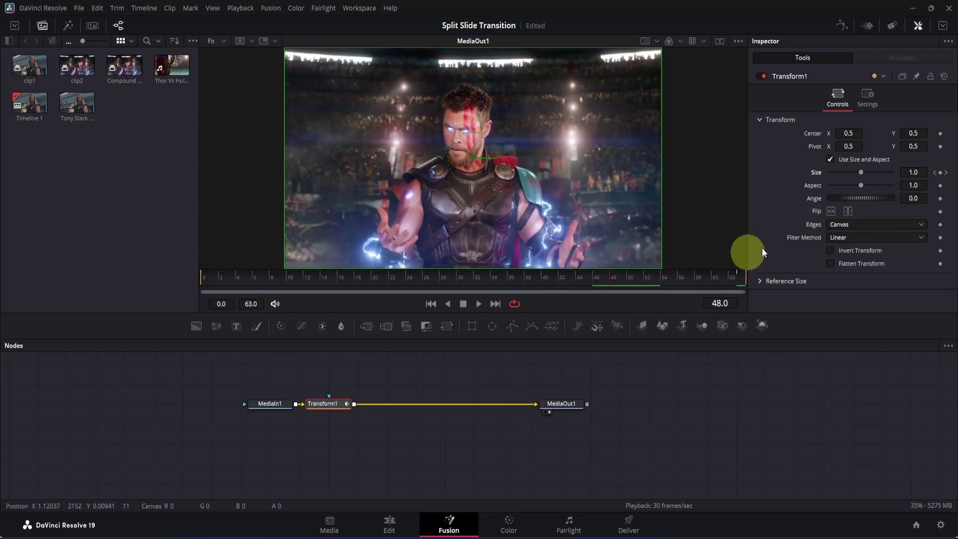
click(922, 174)
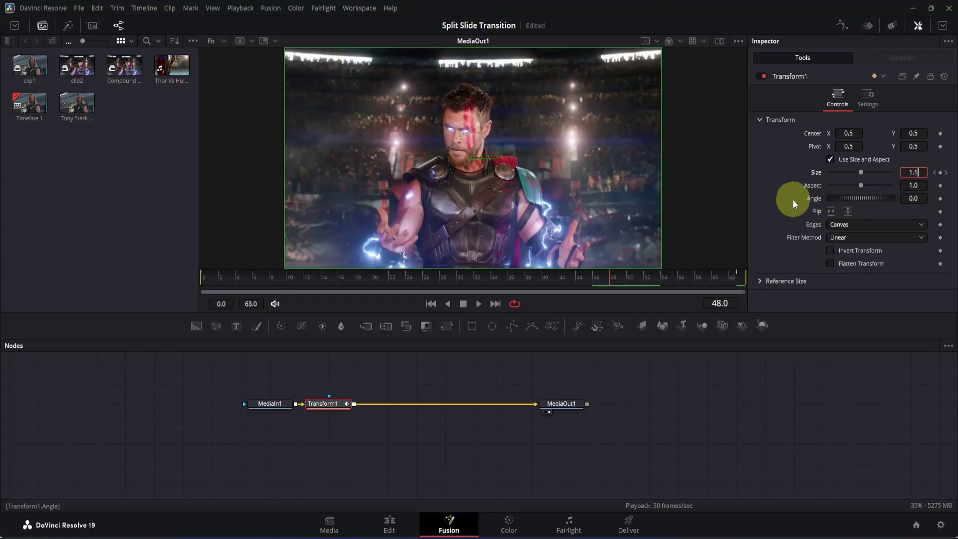
key(Return)
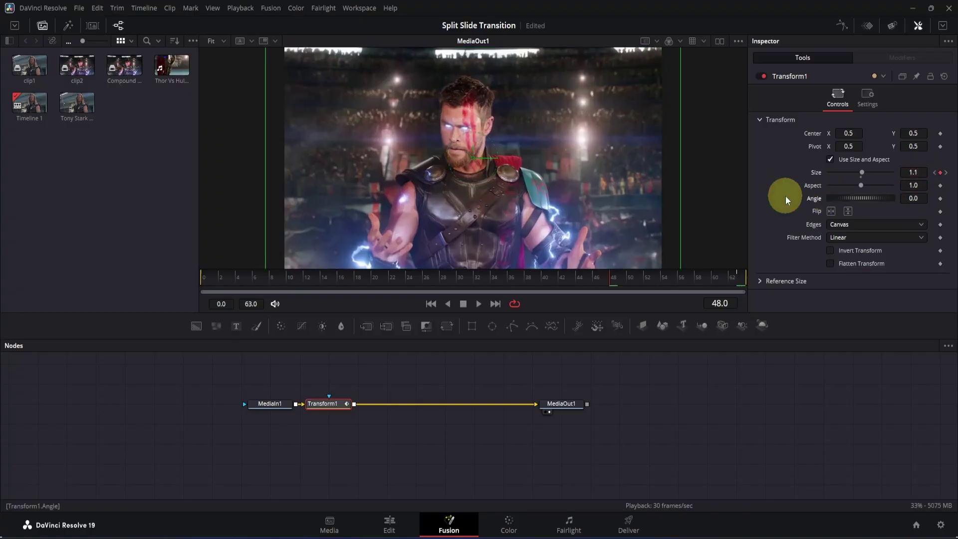
click(744, 274)
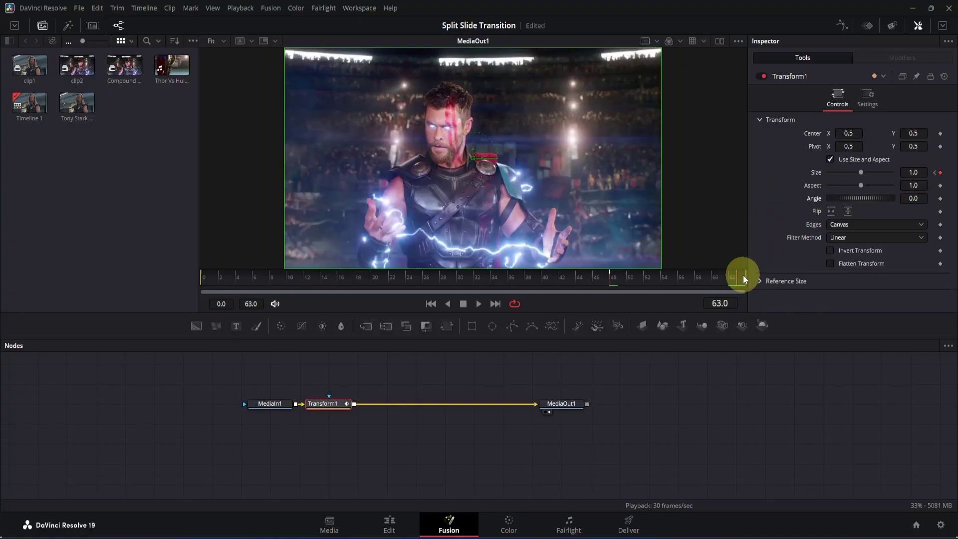
drag(861, 172, 816, 175)
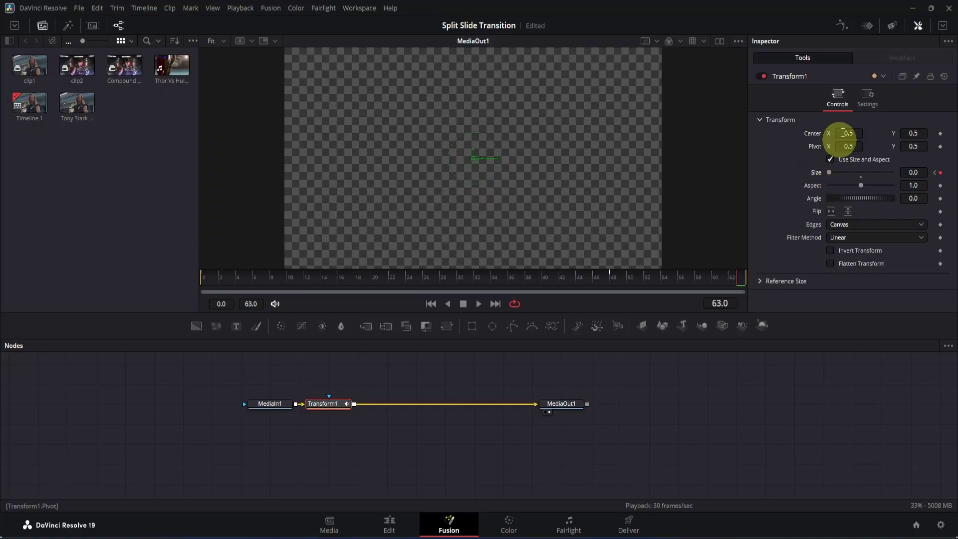
click(841, 25)
click(477, 385)
click(912, 347)
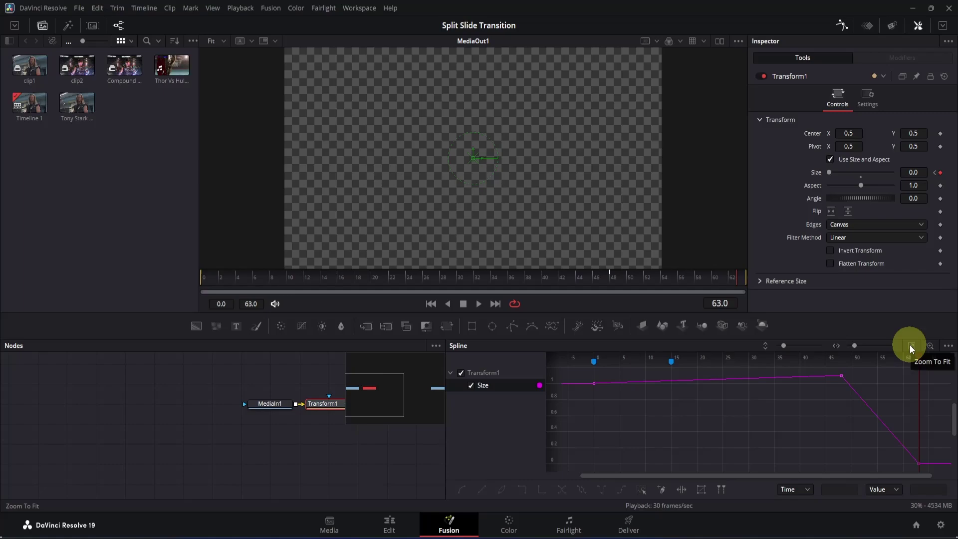
Smooth the final Size keyframes and steepen the tail so it plunges to 0 at frame 63.
drag(822, 369, 936, 452)
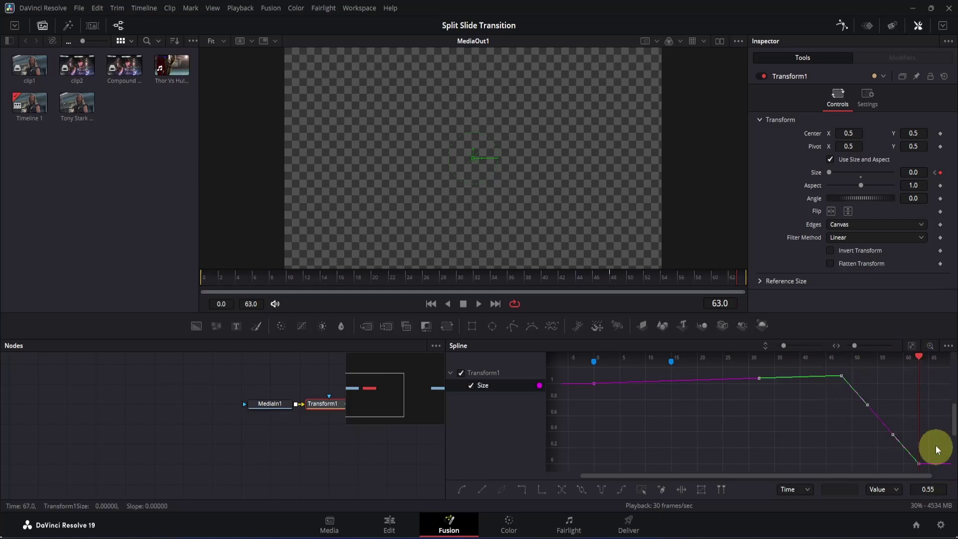
key(s)
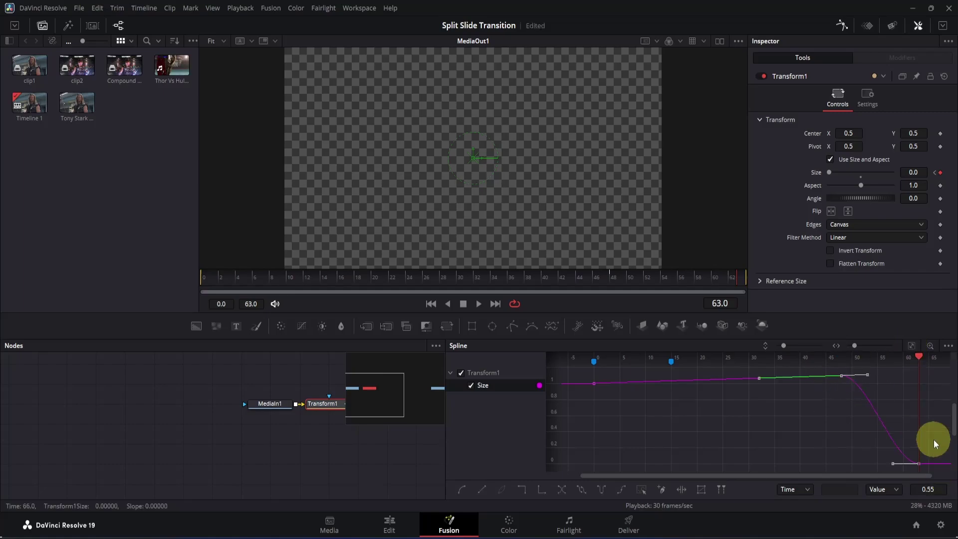
drag(891, 467, 919, 416)
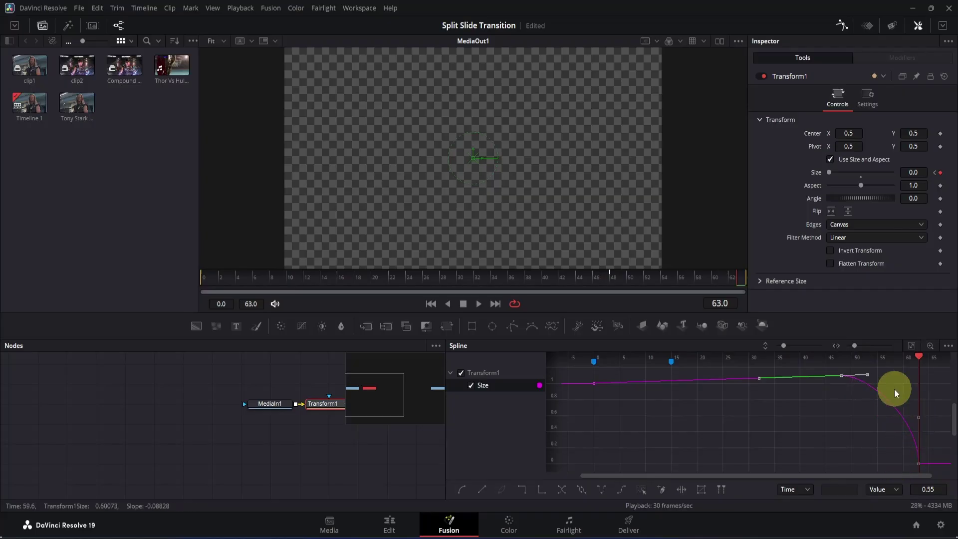
drag(866, 381, 916, 380)
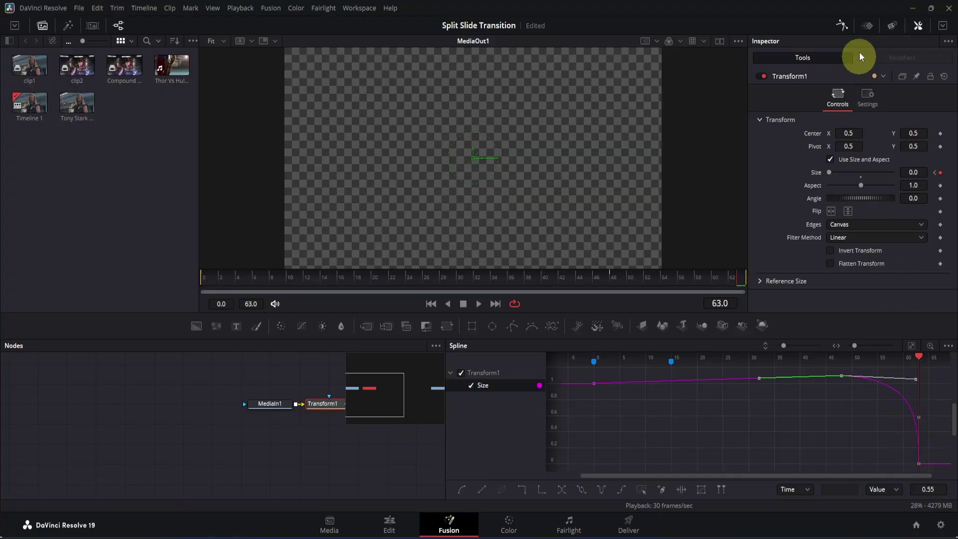
Enable motion blur on Transform1 with quality 10 and a 360 shutter angle.
click(843, 24)
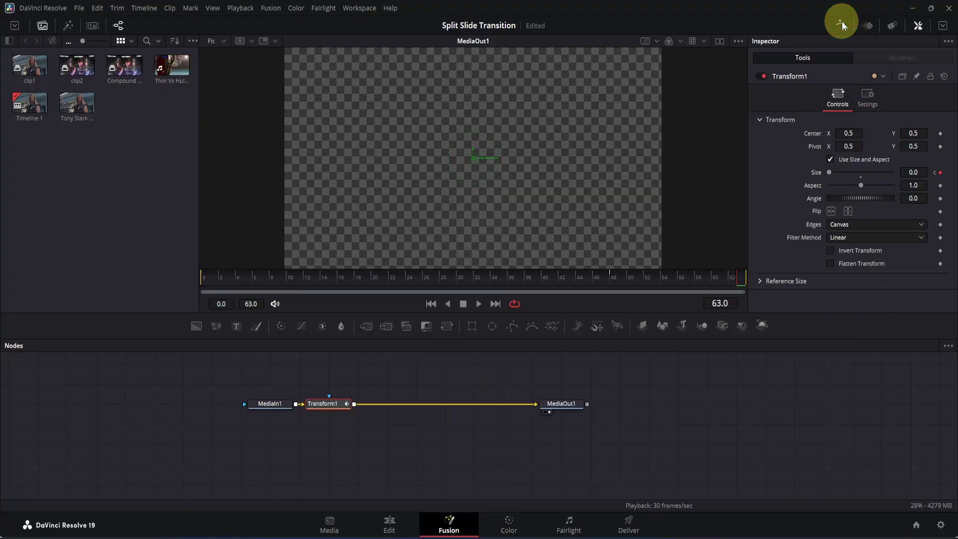
click(867, 97)
click(831, 228)
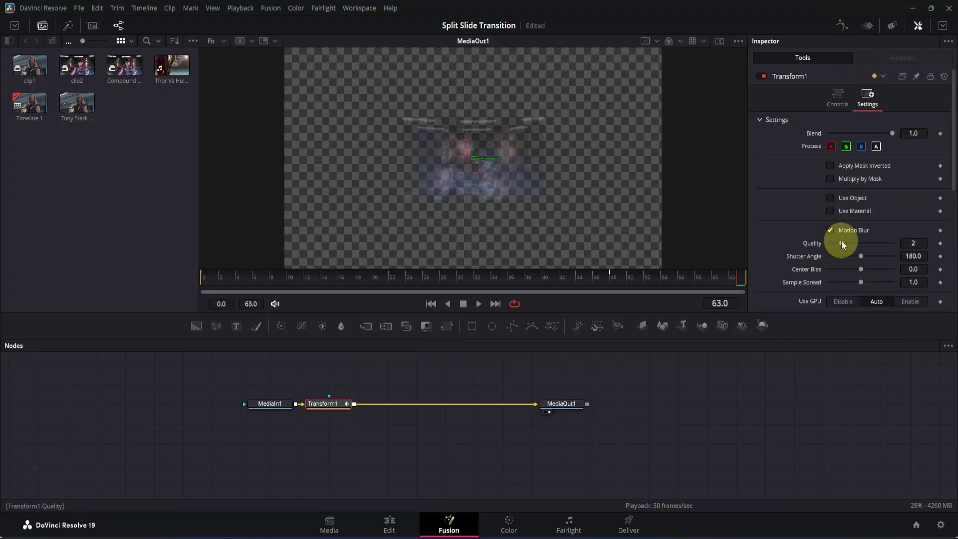
drag(841, 243, 951, 256)
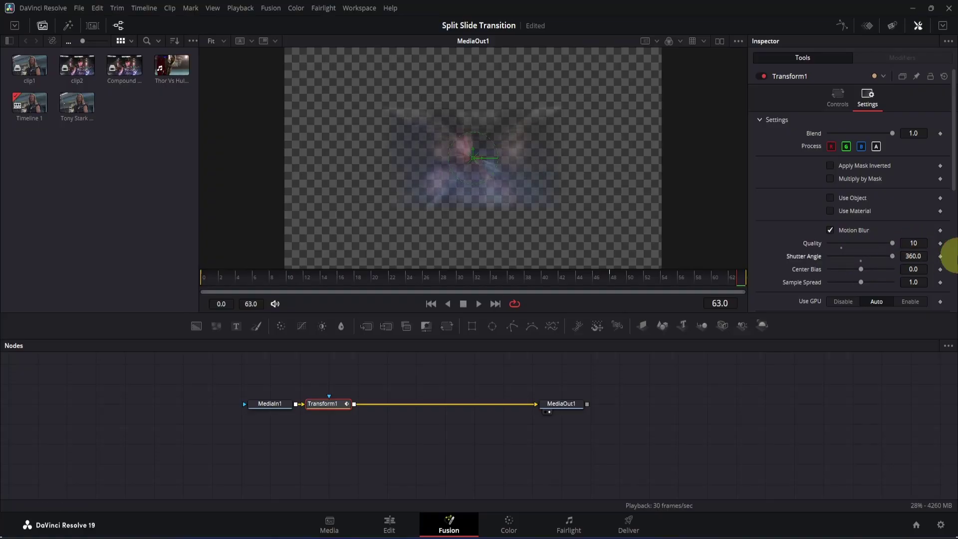
Set the Transform edges to Mirror and play the animation from frame 0.
click(846, 100)
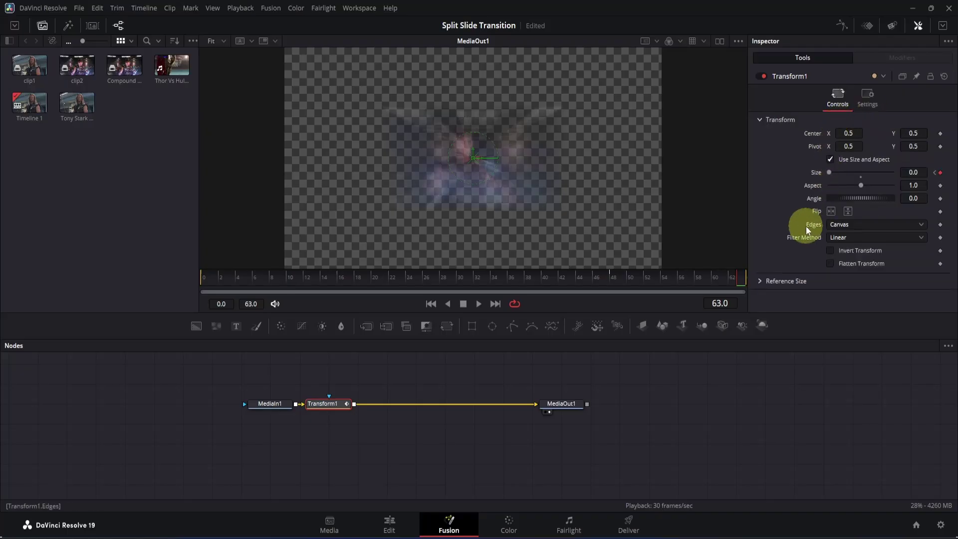
click(838, 226)
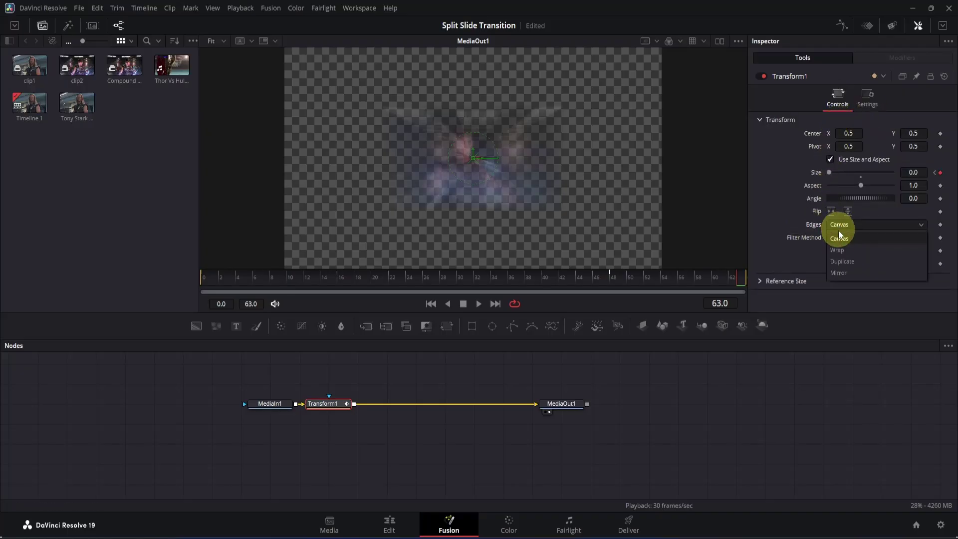
click(848, 273)
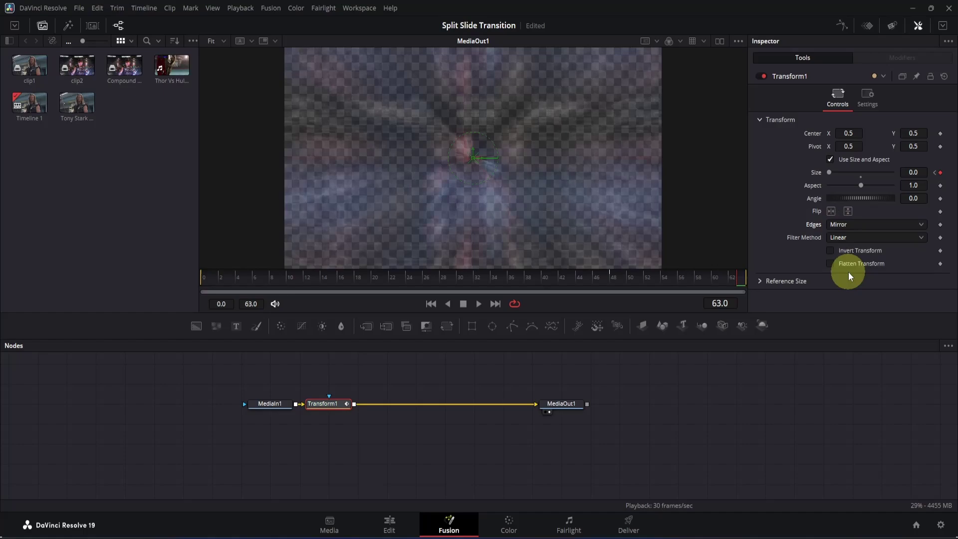
drag(720, 278, 196, 294)
click(656, 395)
key(space)
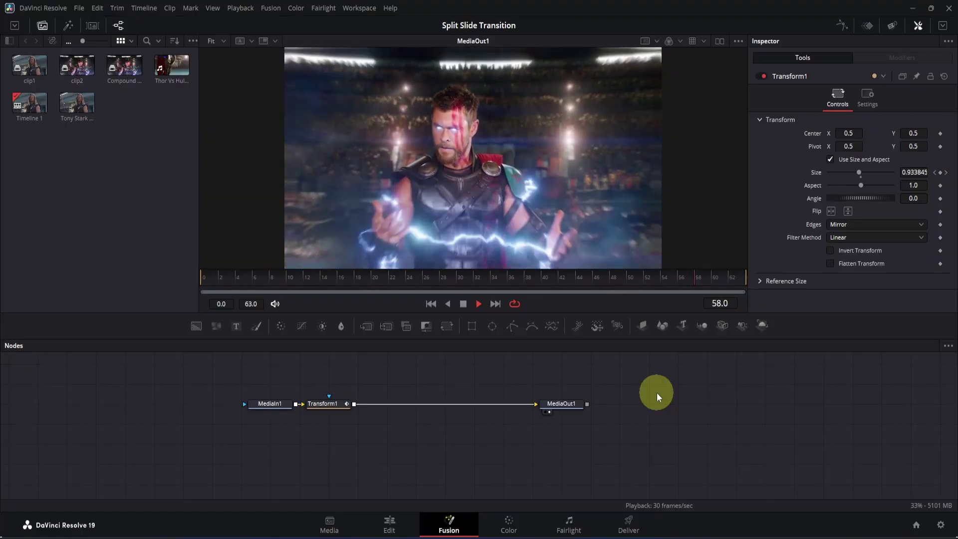
Change Transform1's Size at frame 48 to 1.2.
key(space)
click(340, 403)
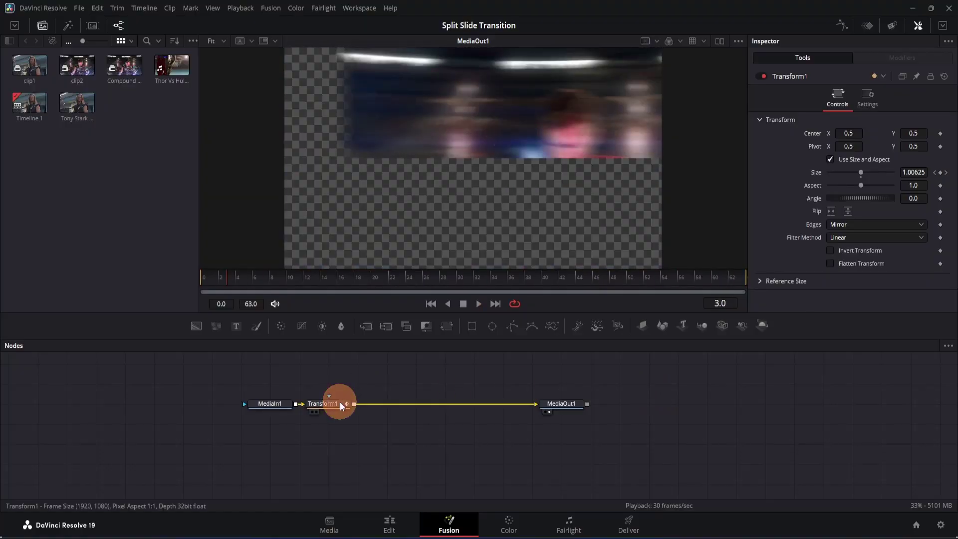
drag(587, 282, 610, 283)
click(918, 173)
text(1.1)
key(Return)
click(921, 174)
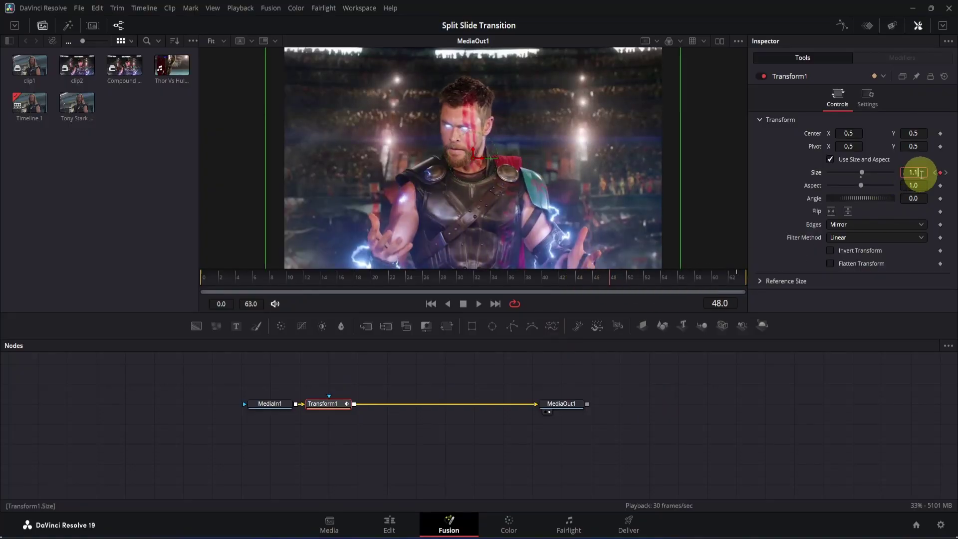
key(BackSpace)
text(2)
key(Return)
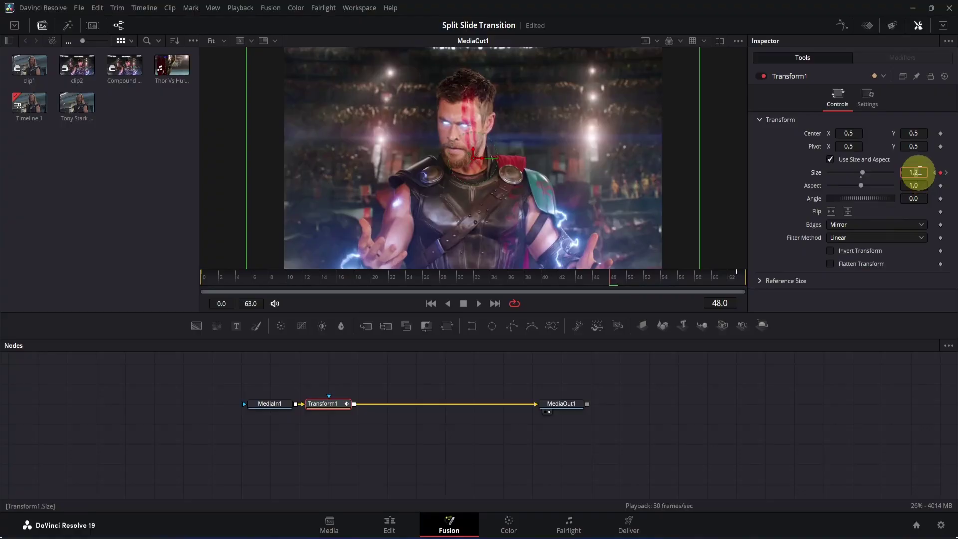
Lower the frame-15 Size keyframe to about 0.965 and preview the transition from the start.
click(842, 26)
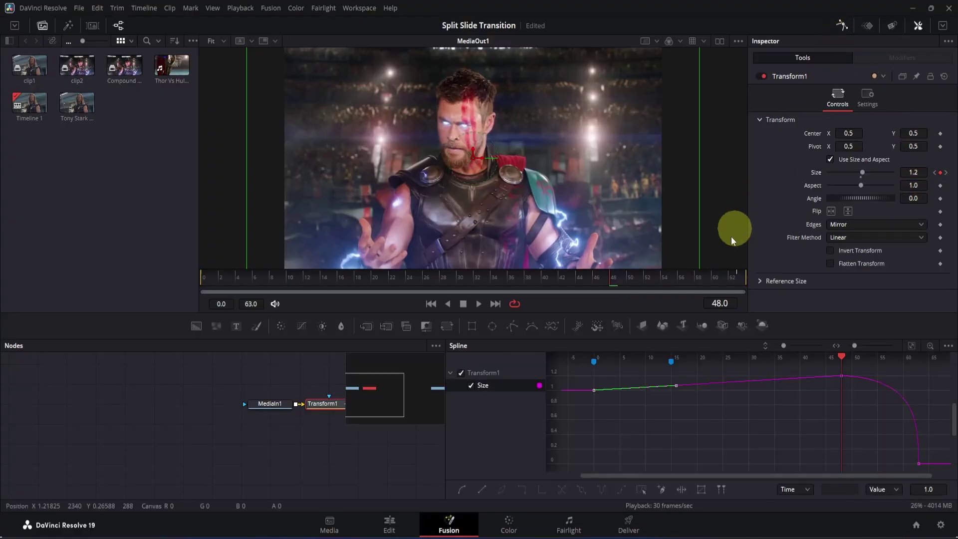
drag(675, 388, 676, 400)
drag(496, 275, 201, 273)
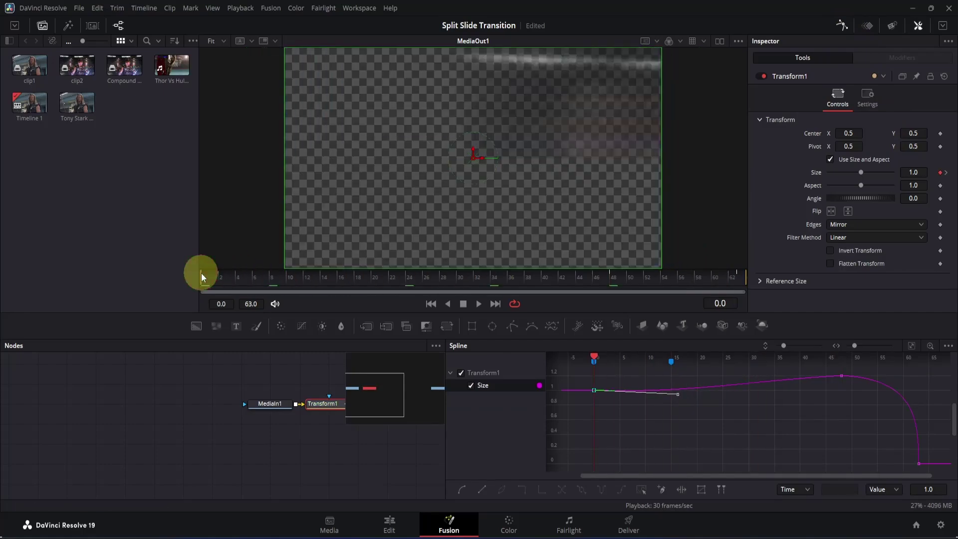
click(839, 21)
key(space)
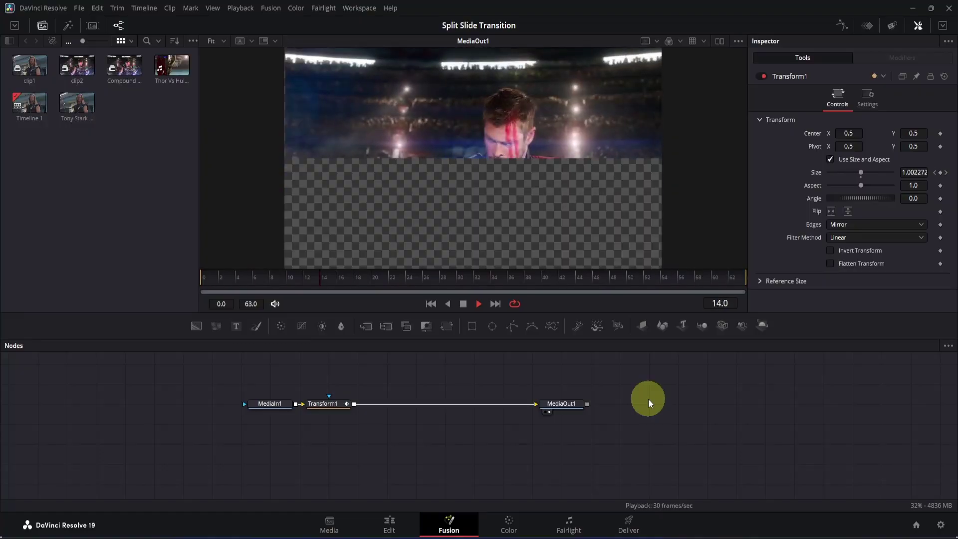
key(space)
click(337, 403)
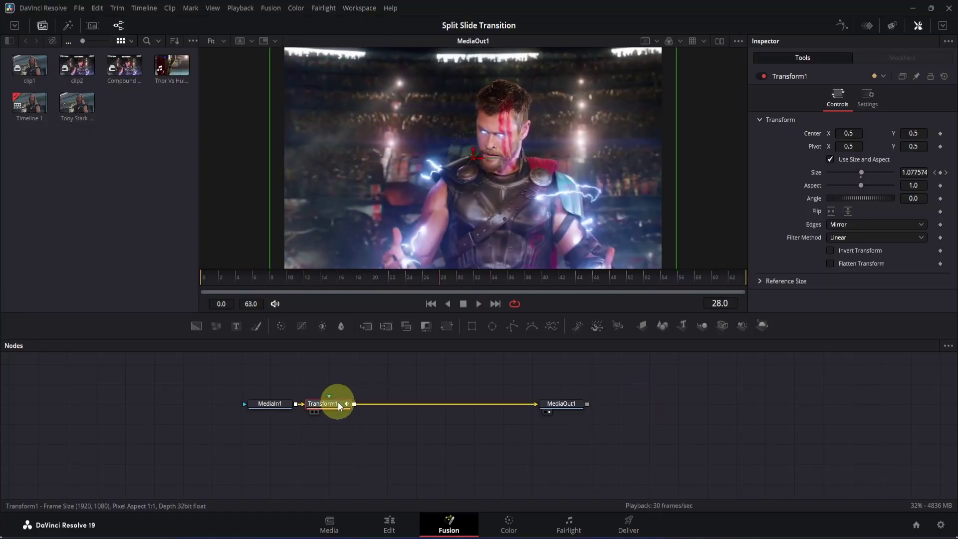
Add a Color Corrector after Transform1 and keyframe Saturation and Gain at frame 15.
click(282, 327)
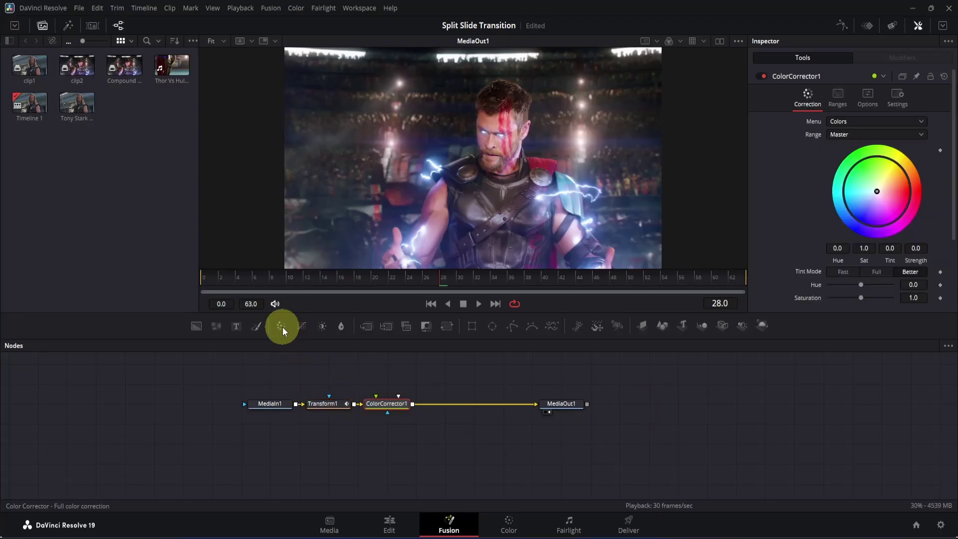
drag(315, 276, 331, 276)
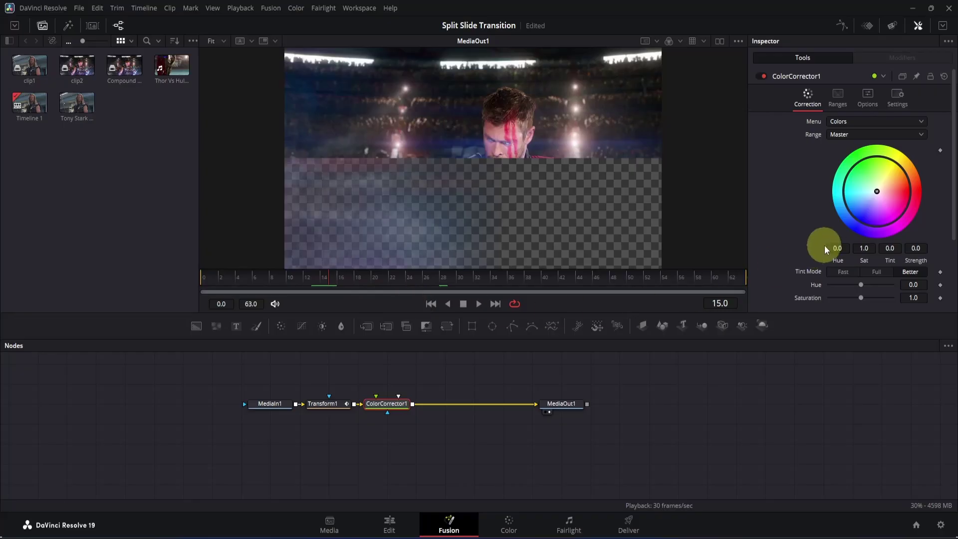
scroll(824, 245, down, 3)
click(941, 236)
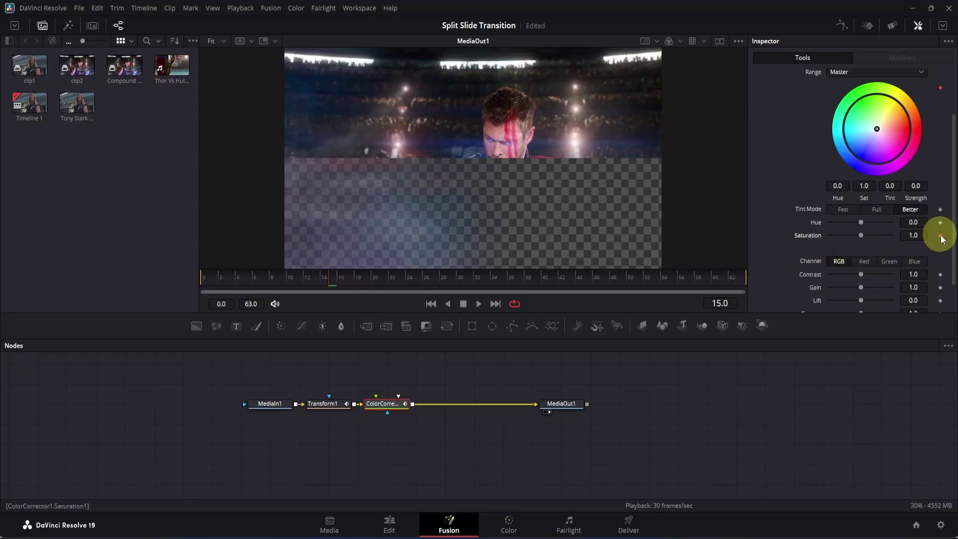
click(941, 289)
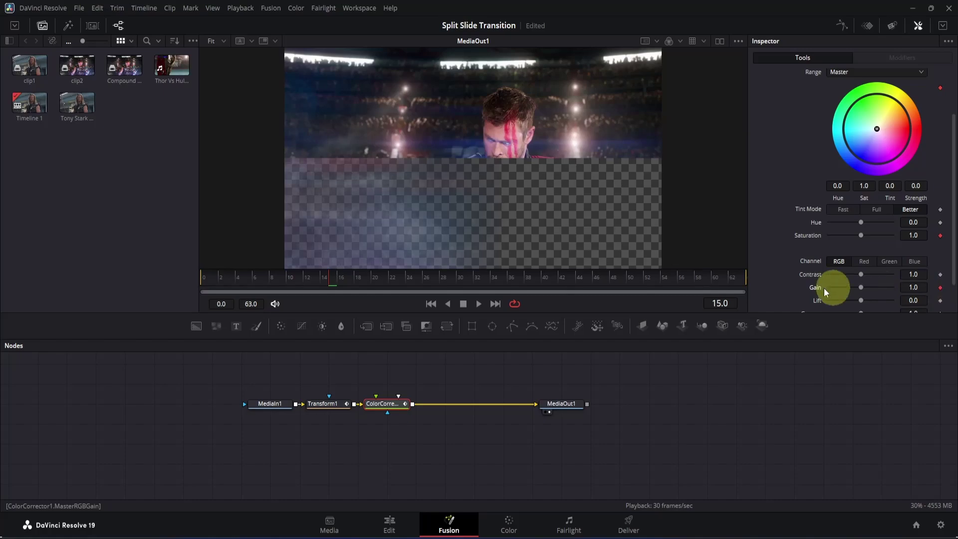
At frame 63, set Saturation to 0 and Gain to 0.45.
drag(714, 274, 760, 278)
drag(860, 237, 809, 237)
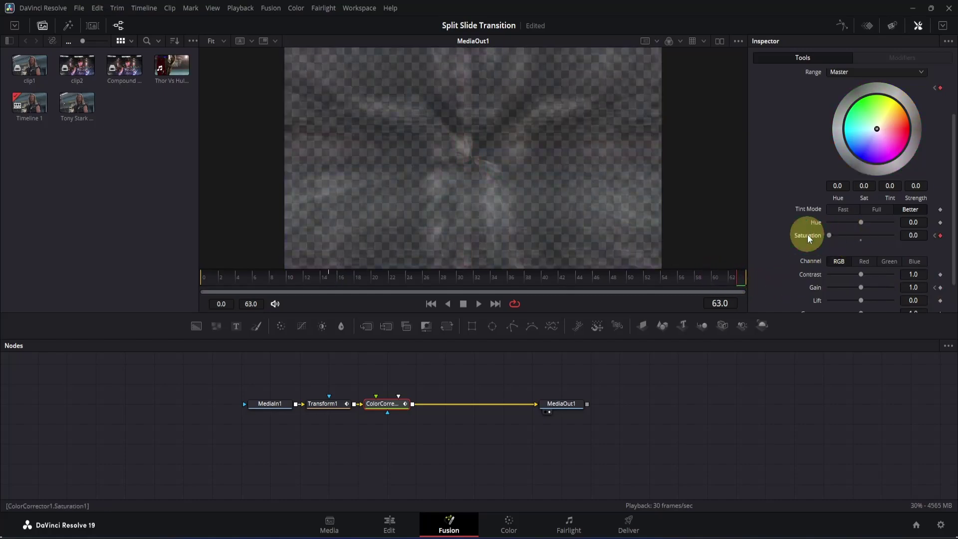
drag(861, 287, 843, 290)
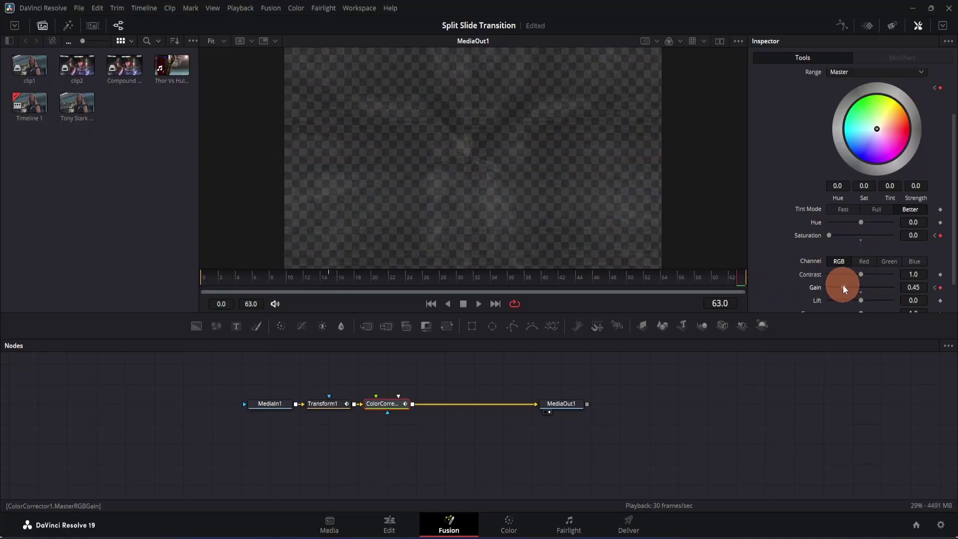
Smooth the Saturation keyframes so saturation drops fast after frame 15 then eases out.
click(840, 28)
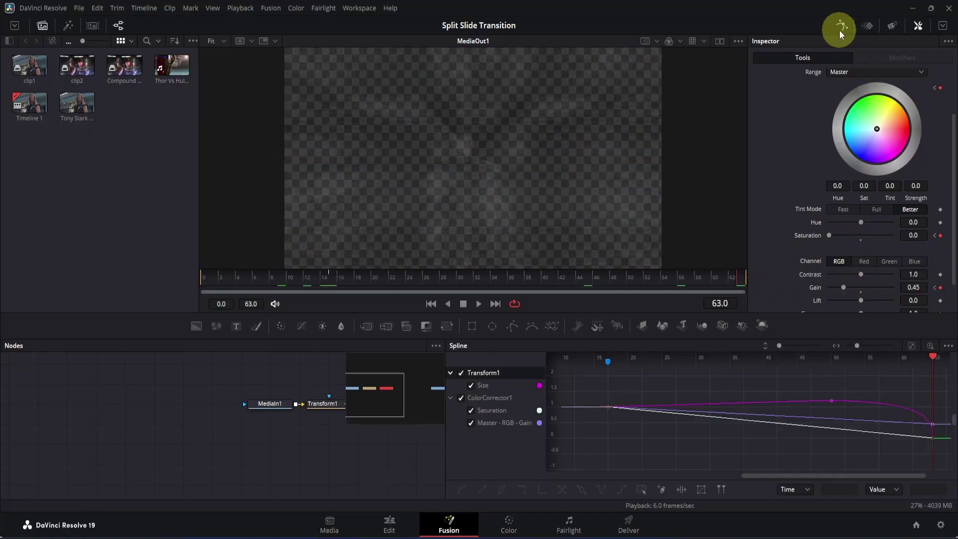
click(461, 373)
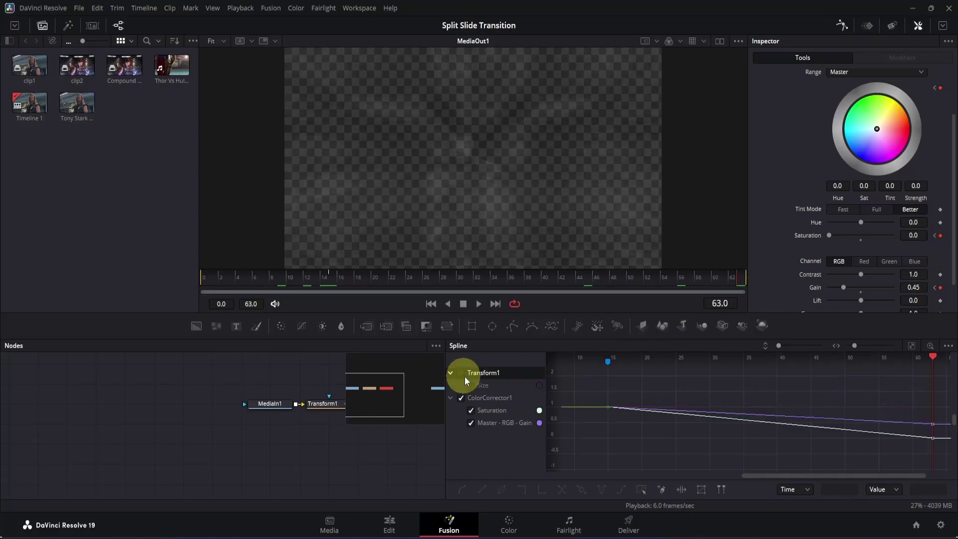
click(471, 423)
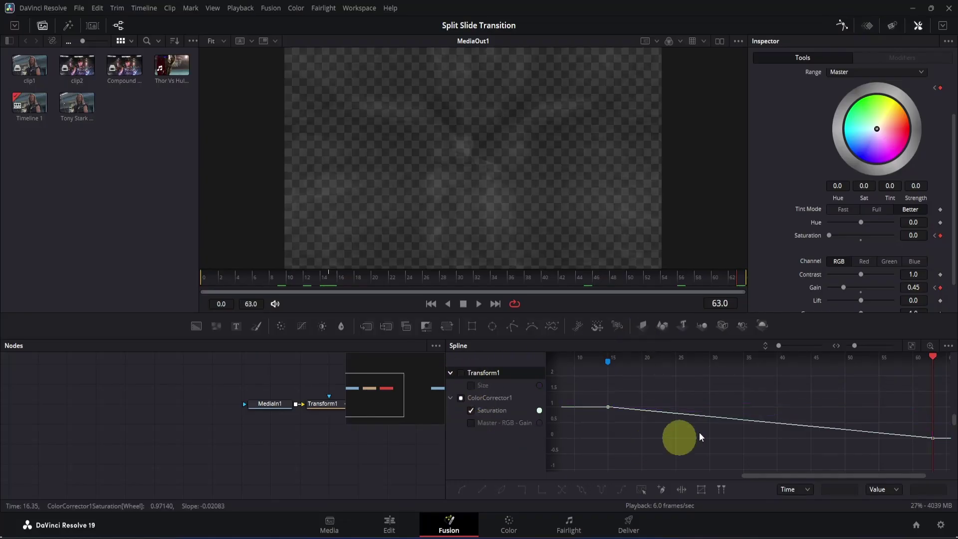
click(911, 346)
drag(588, 370, 780, 480)
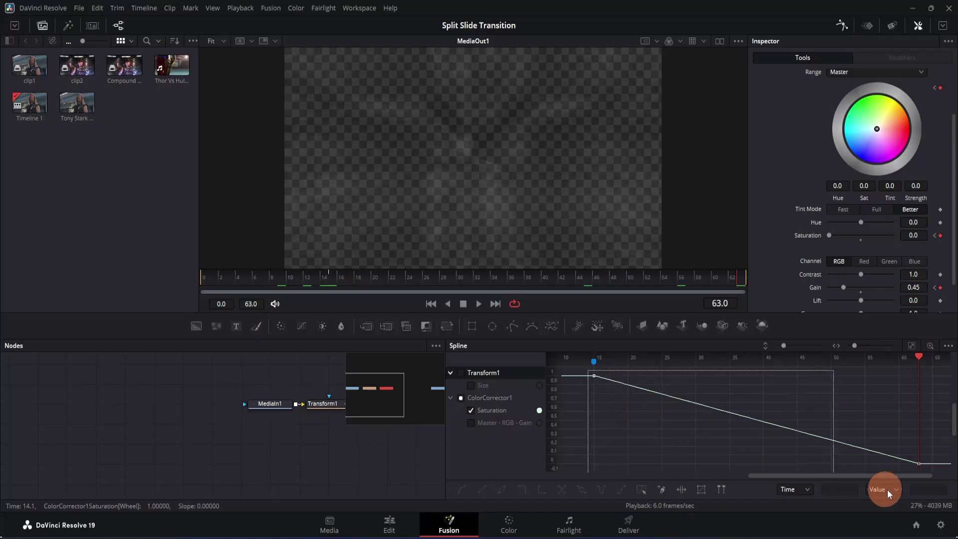
key(s)
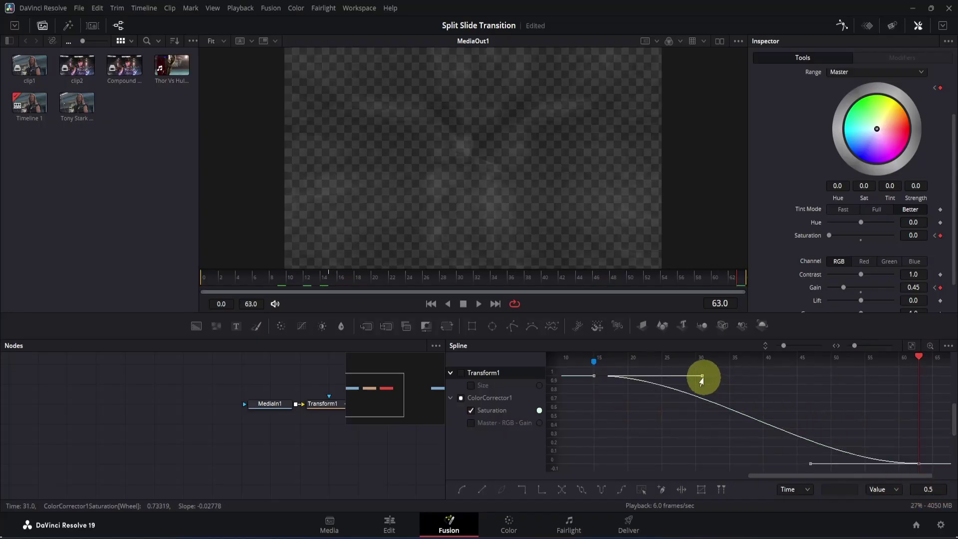
drag(700, 376, 592, 418)
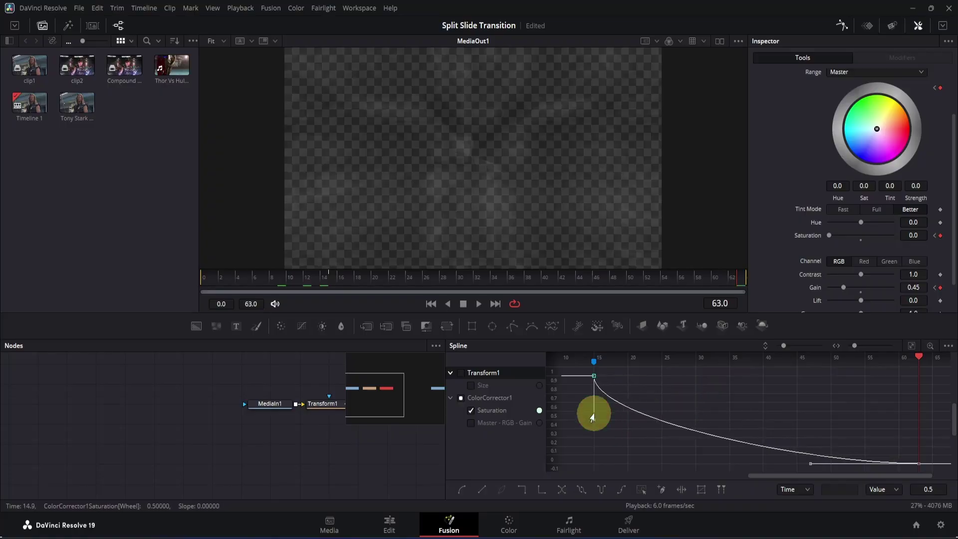
click(599, 364)
drag(594, 419, 593, 401)
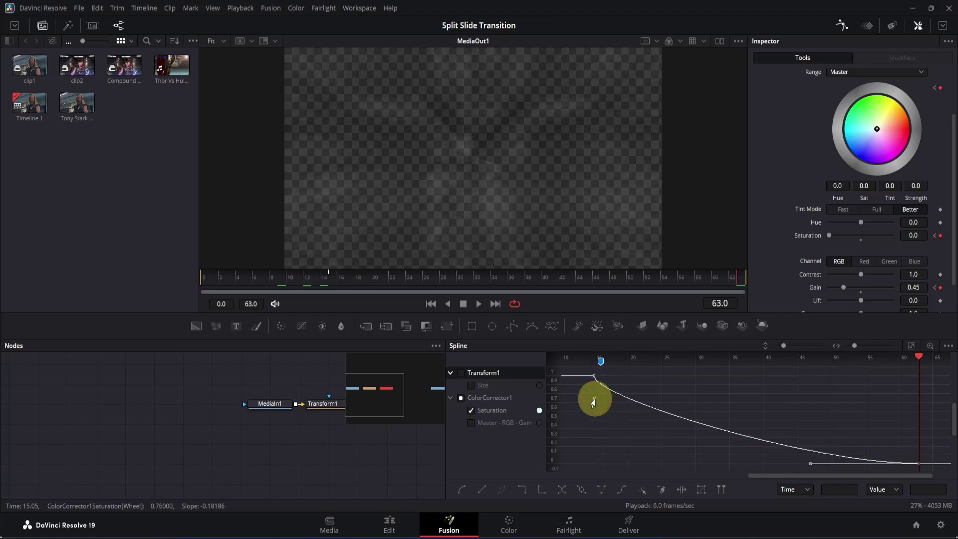
Smooth the Gain keyframes so the darkening starts fast and eases out.
click(471, 410)
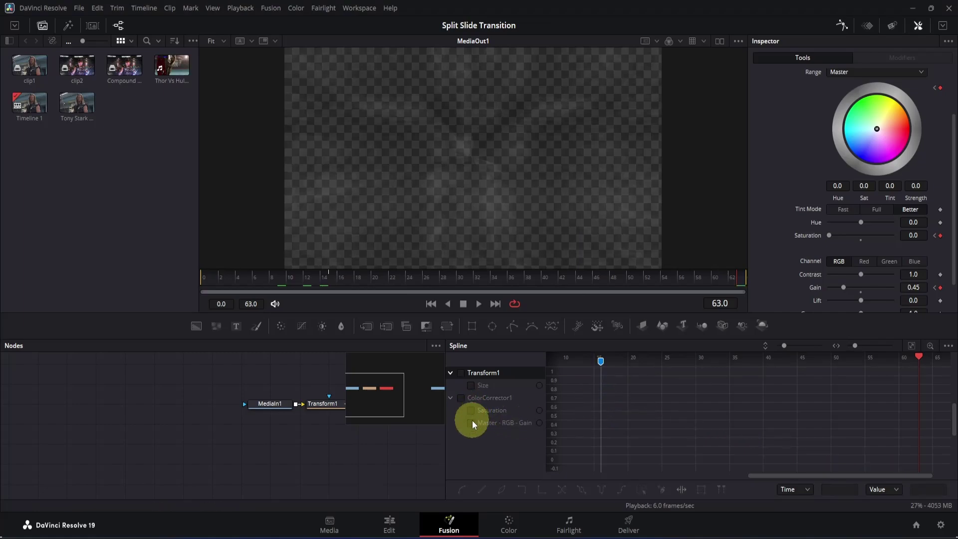
click(471, 423)
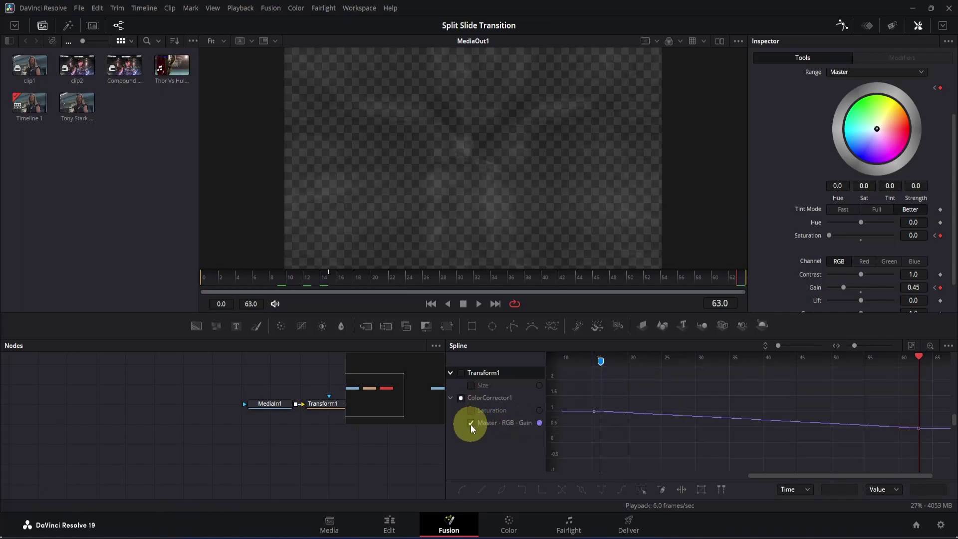
click(909, 346)
drag(584, 370, 941, 470)
key(shift+s)
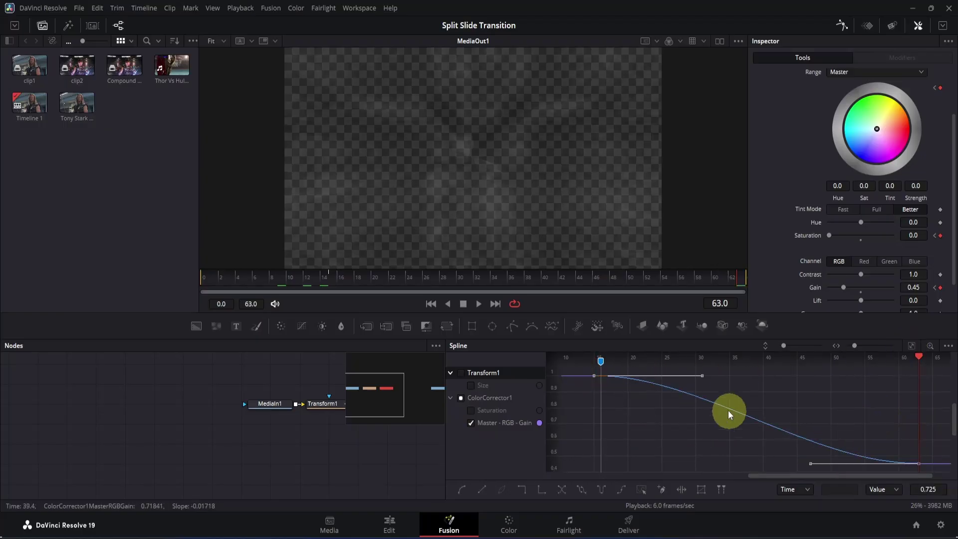
drag(702, 376, 594, 397)
click(594, 363)
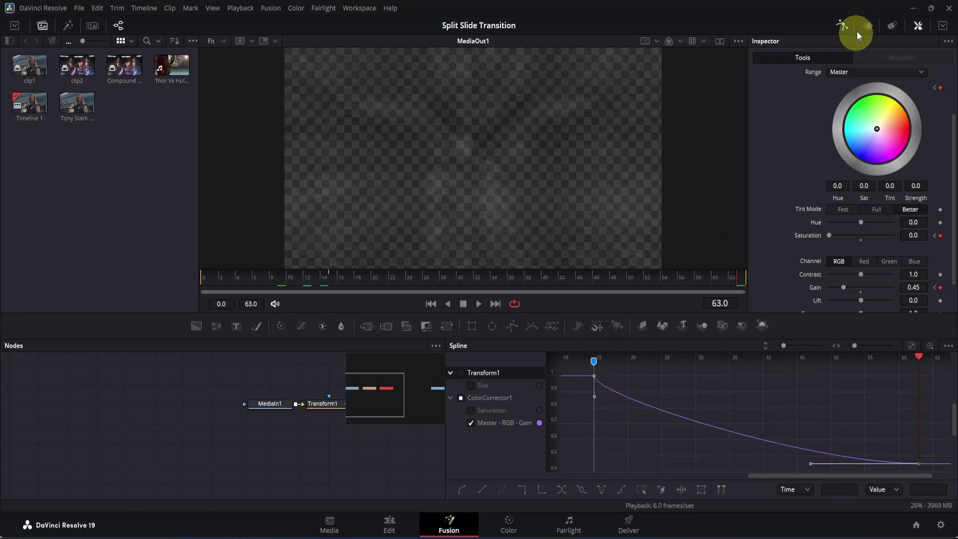
Return to the Edit page and play the transition from the timeline start.
click(844, 24)
click(391, 524)
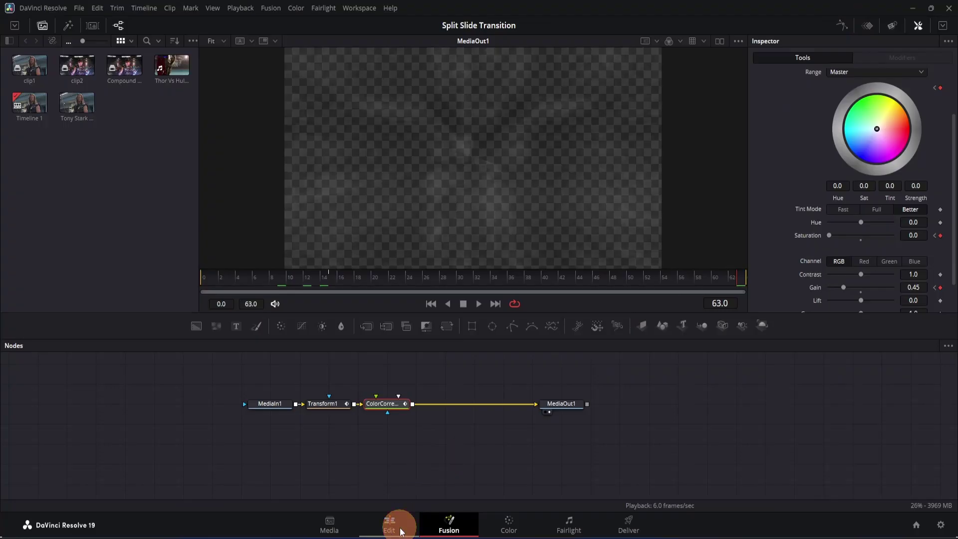
drag(286, 330, 84, 344)
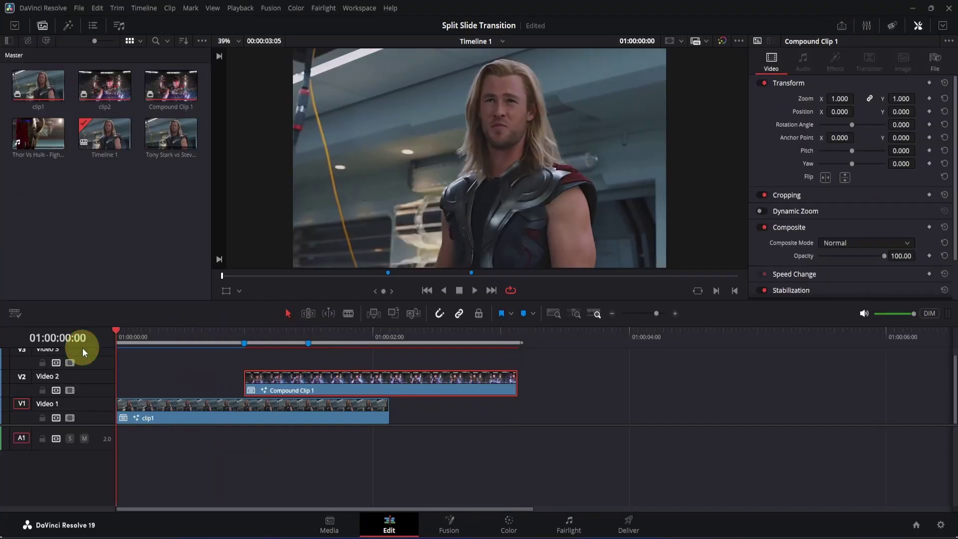
click(490, 462)
key(space)
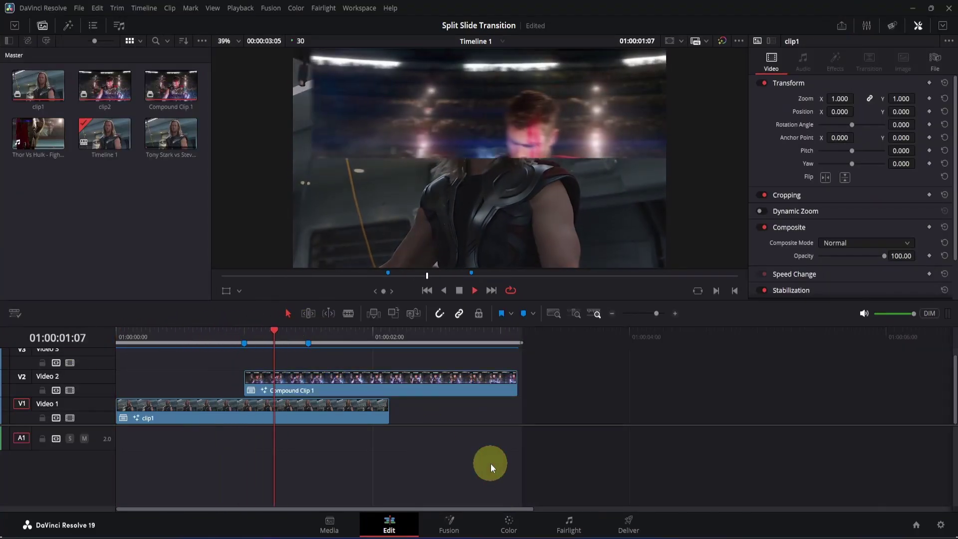